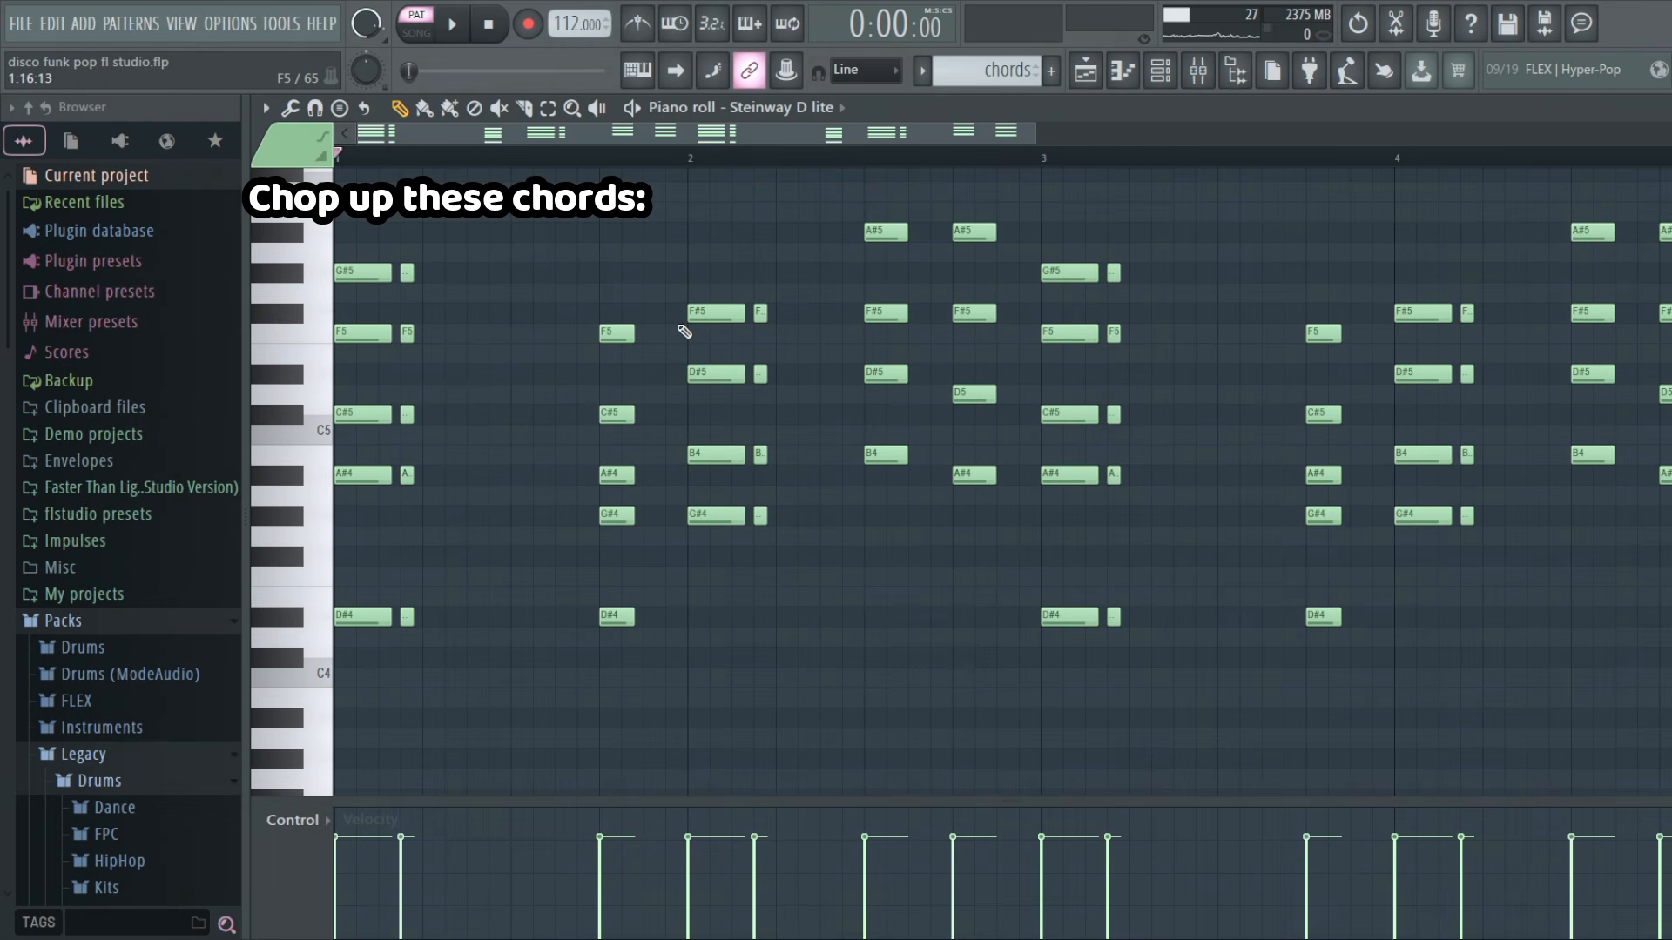
Play the chopped chords pattern and switch off the reverb in the Vital channel
{"action": "key", "text": "space"}
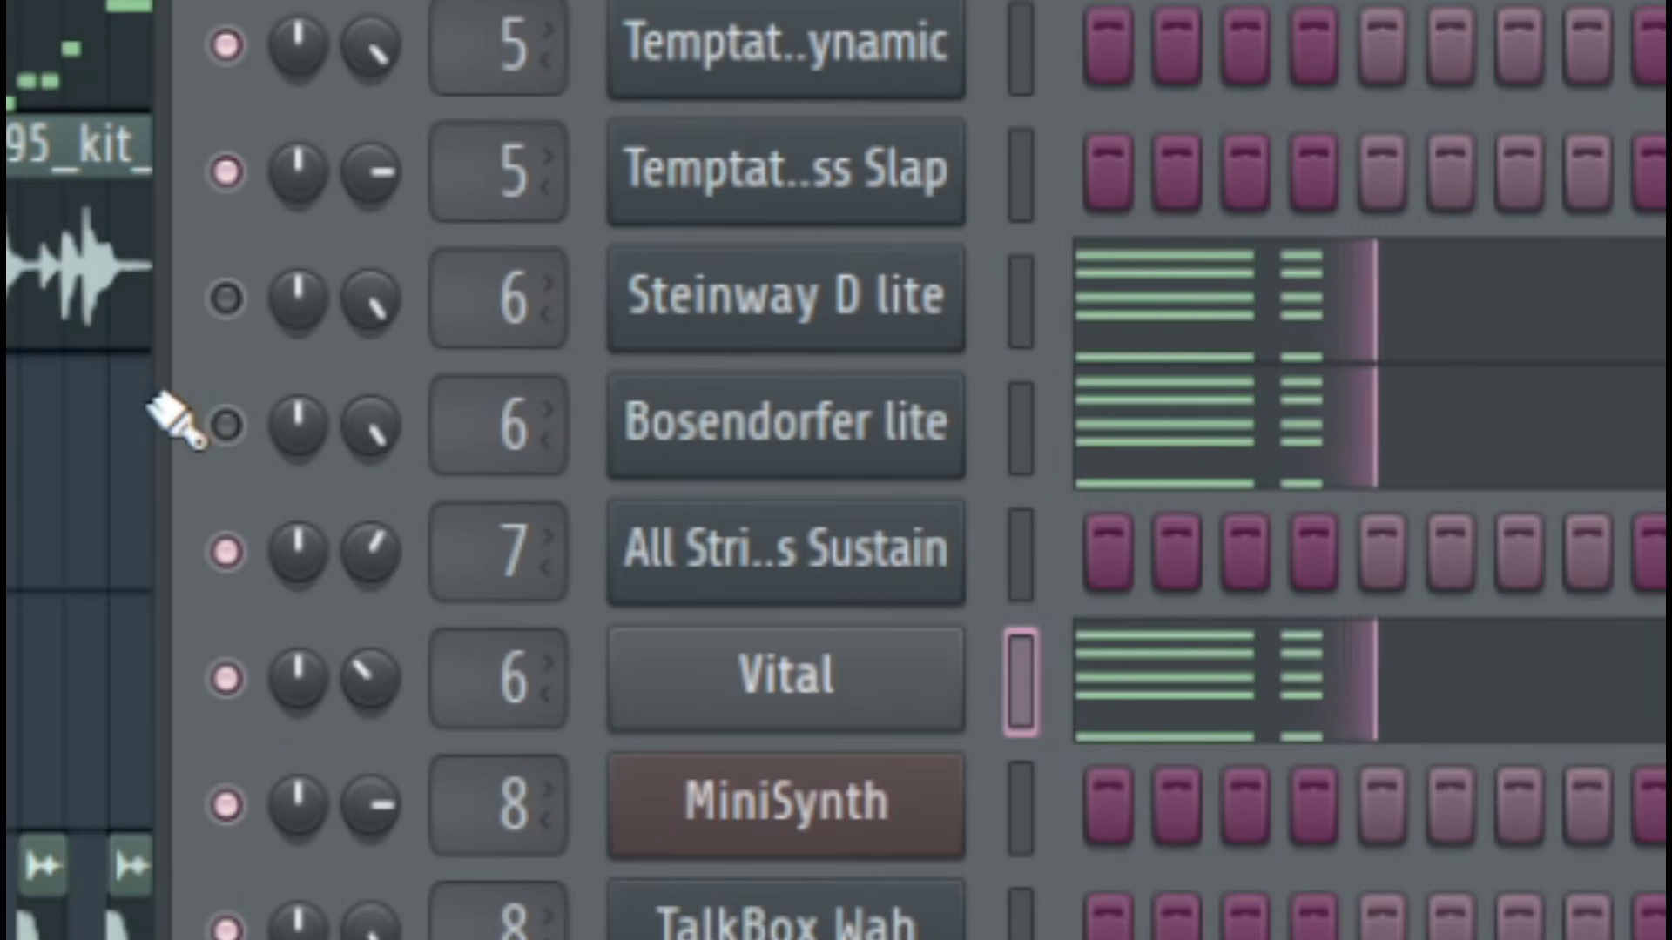
{"action": "left_click", "coordinate": [627, 181]}
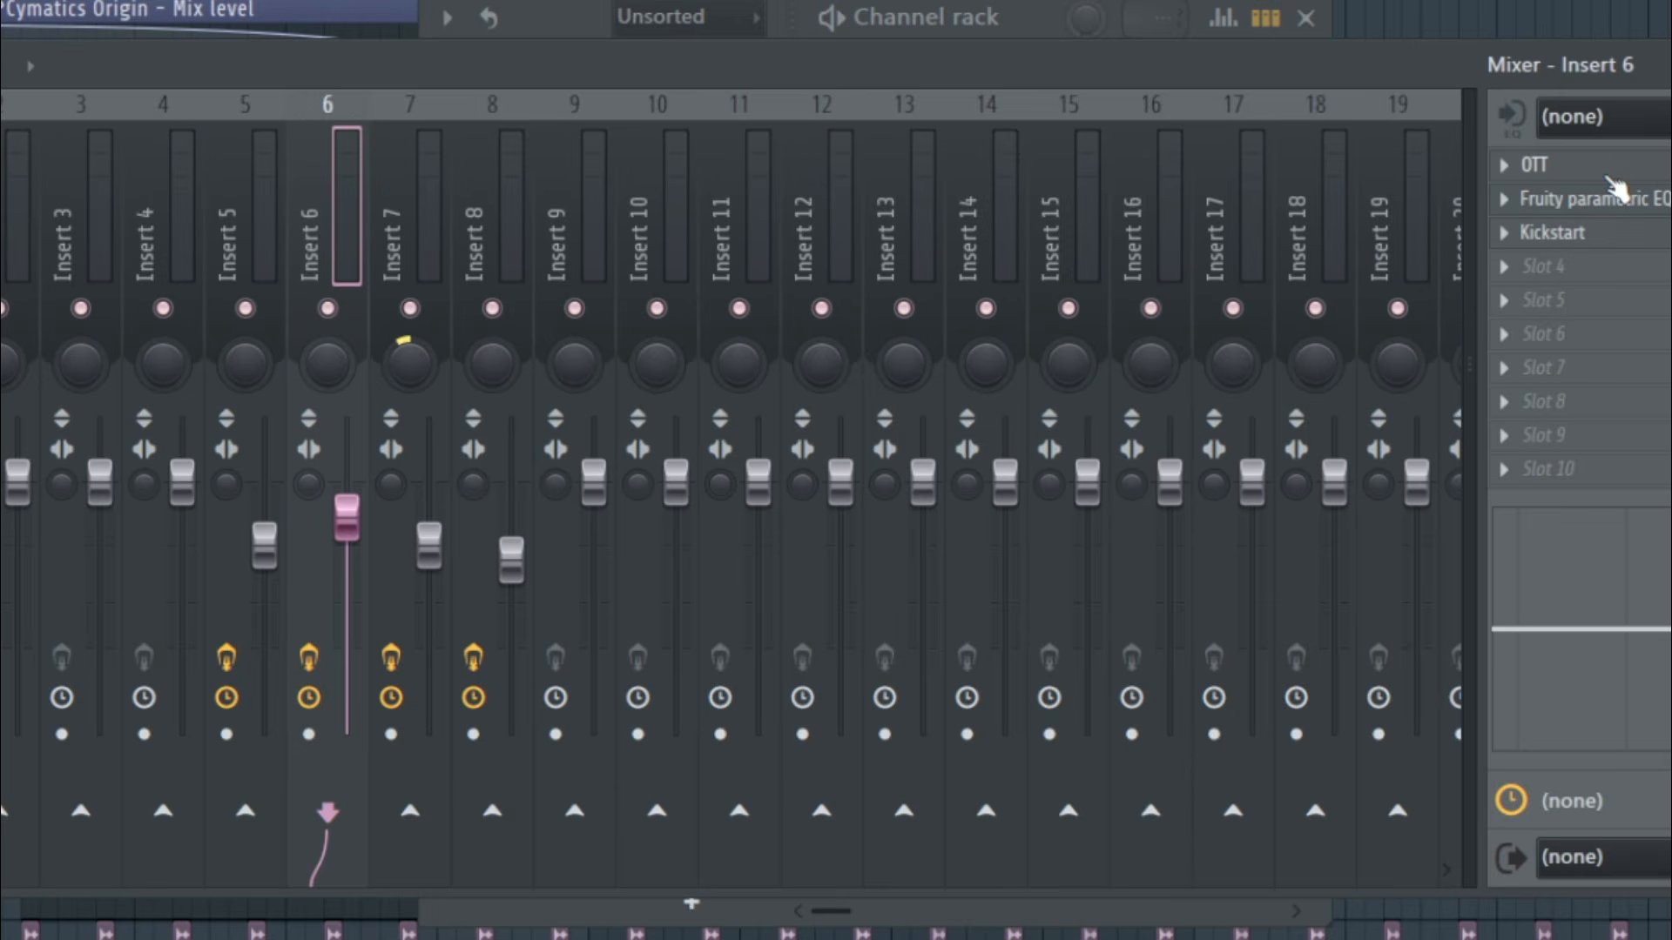
{"action": "left_click", "coordinate": [1610, 169]}
Examine the effects on mixer insert 6, including the band settings in Fruity parametric EQ 2
{"action": "left_click_drag", "start_coordinate": [113, 362], "coordinate": [653, 174]}
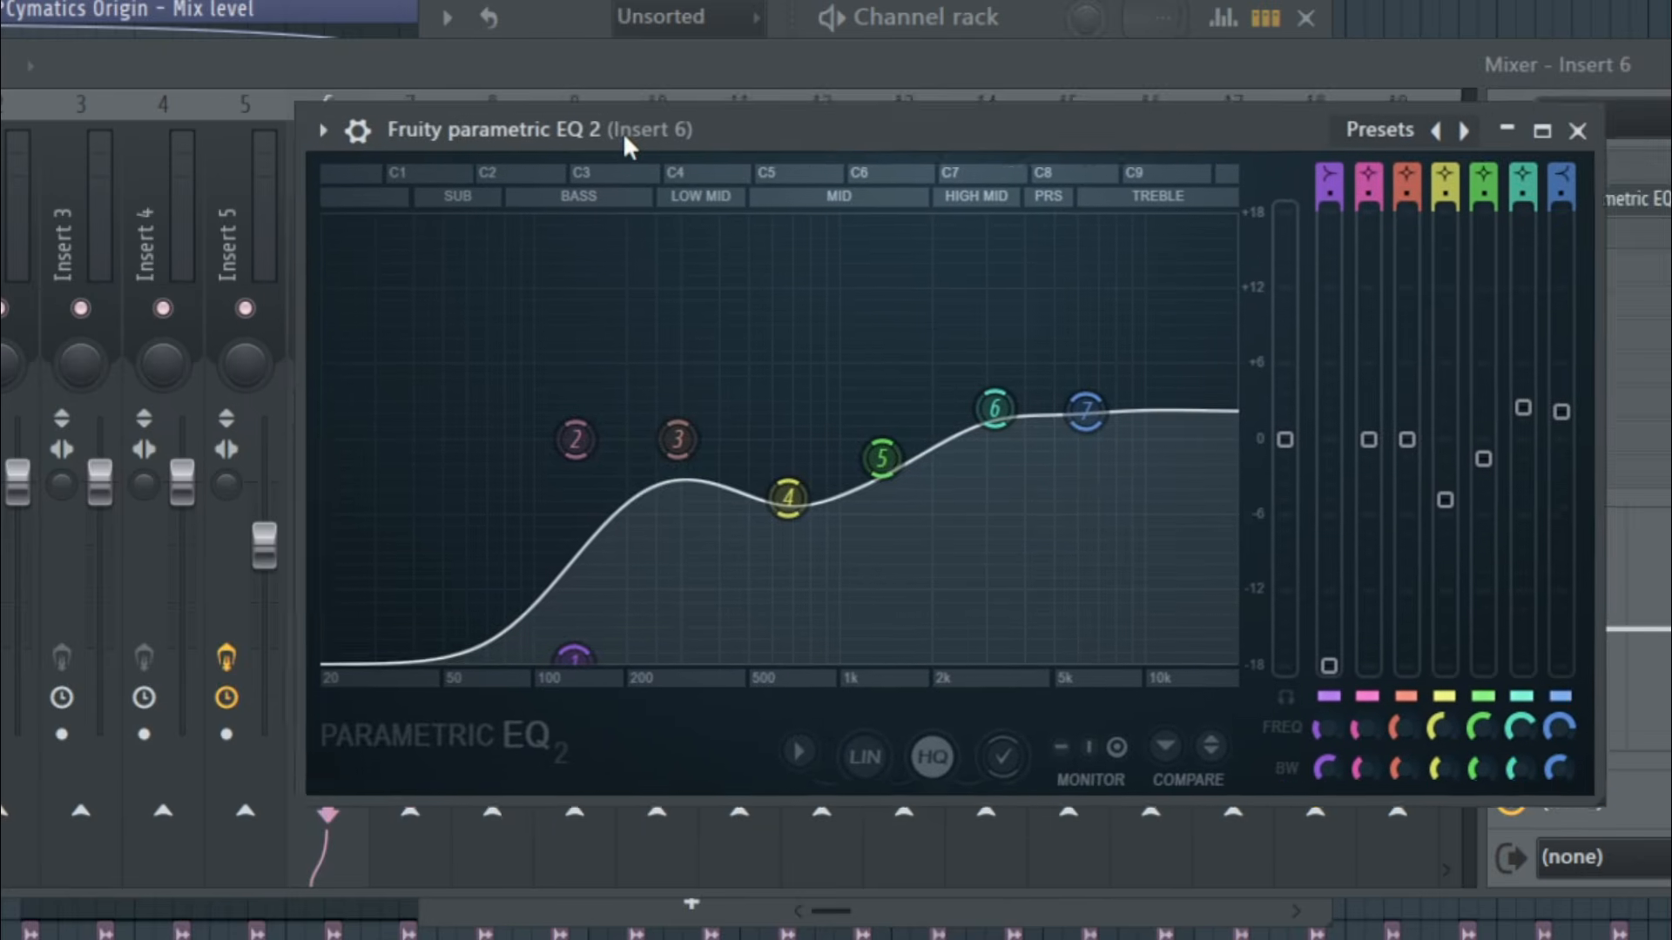
{"action": "left_click_drag", "start_coordinate": [623, 133], "coordinate": [679, 124]}
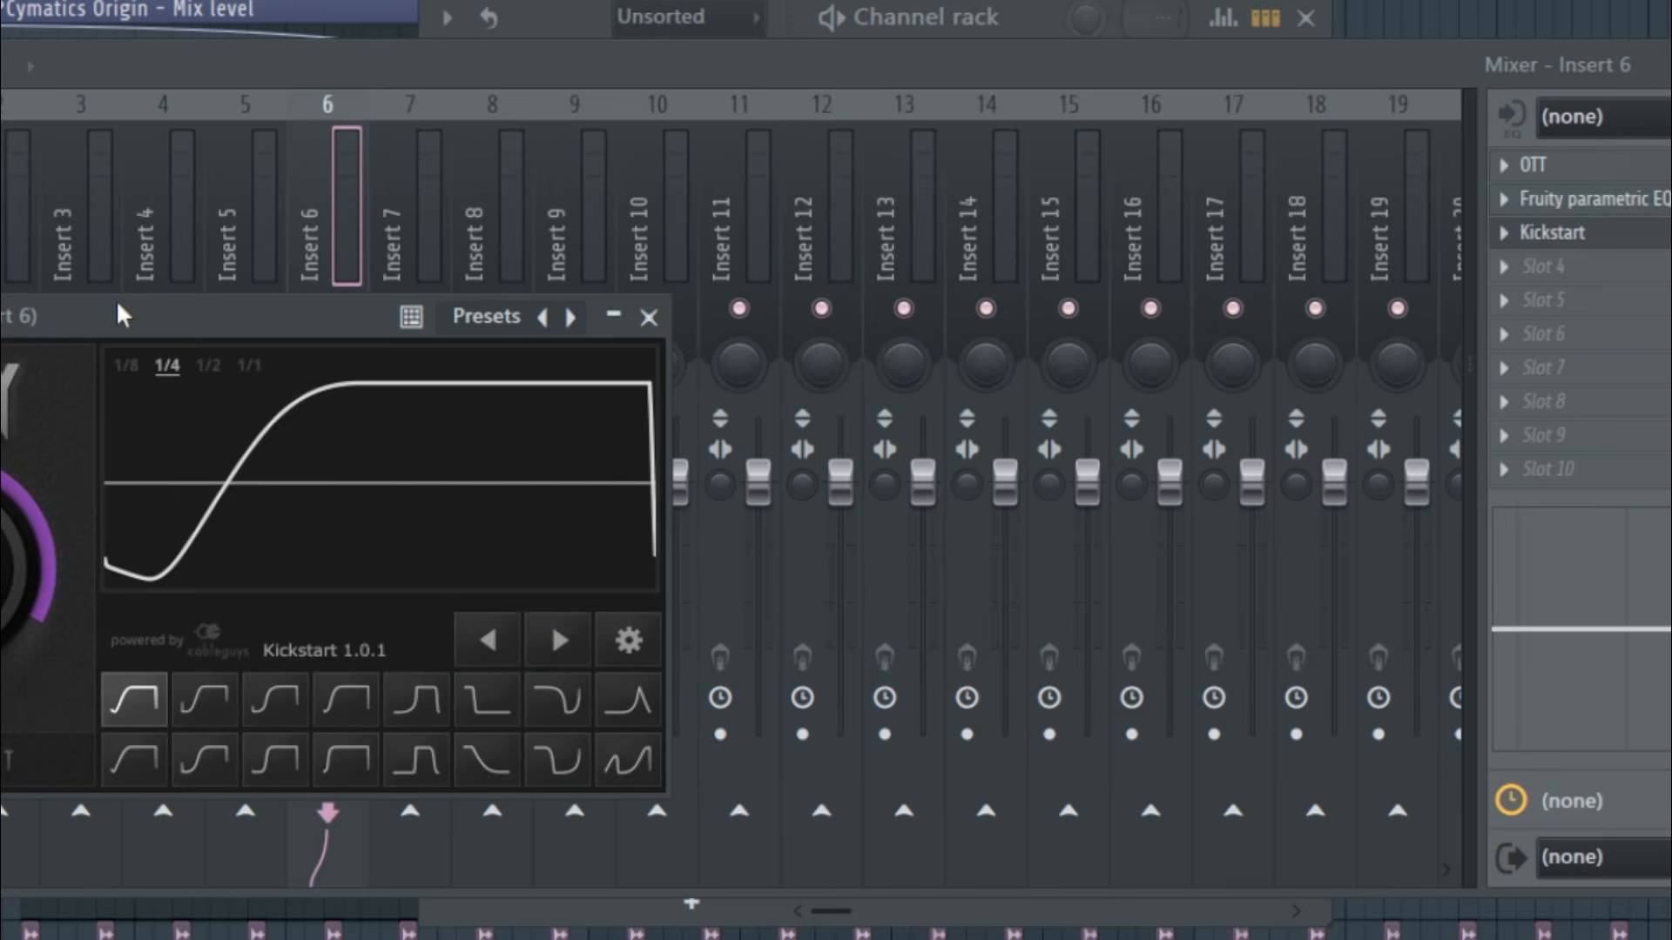
{"action": "left_click_drag", "start_coordinate": [119, 208], "coordinate": [712, 155]}
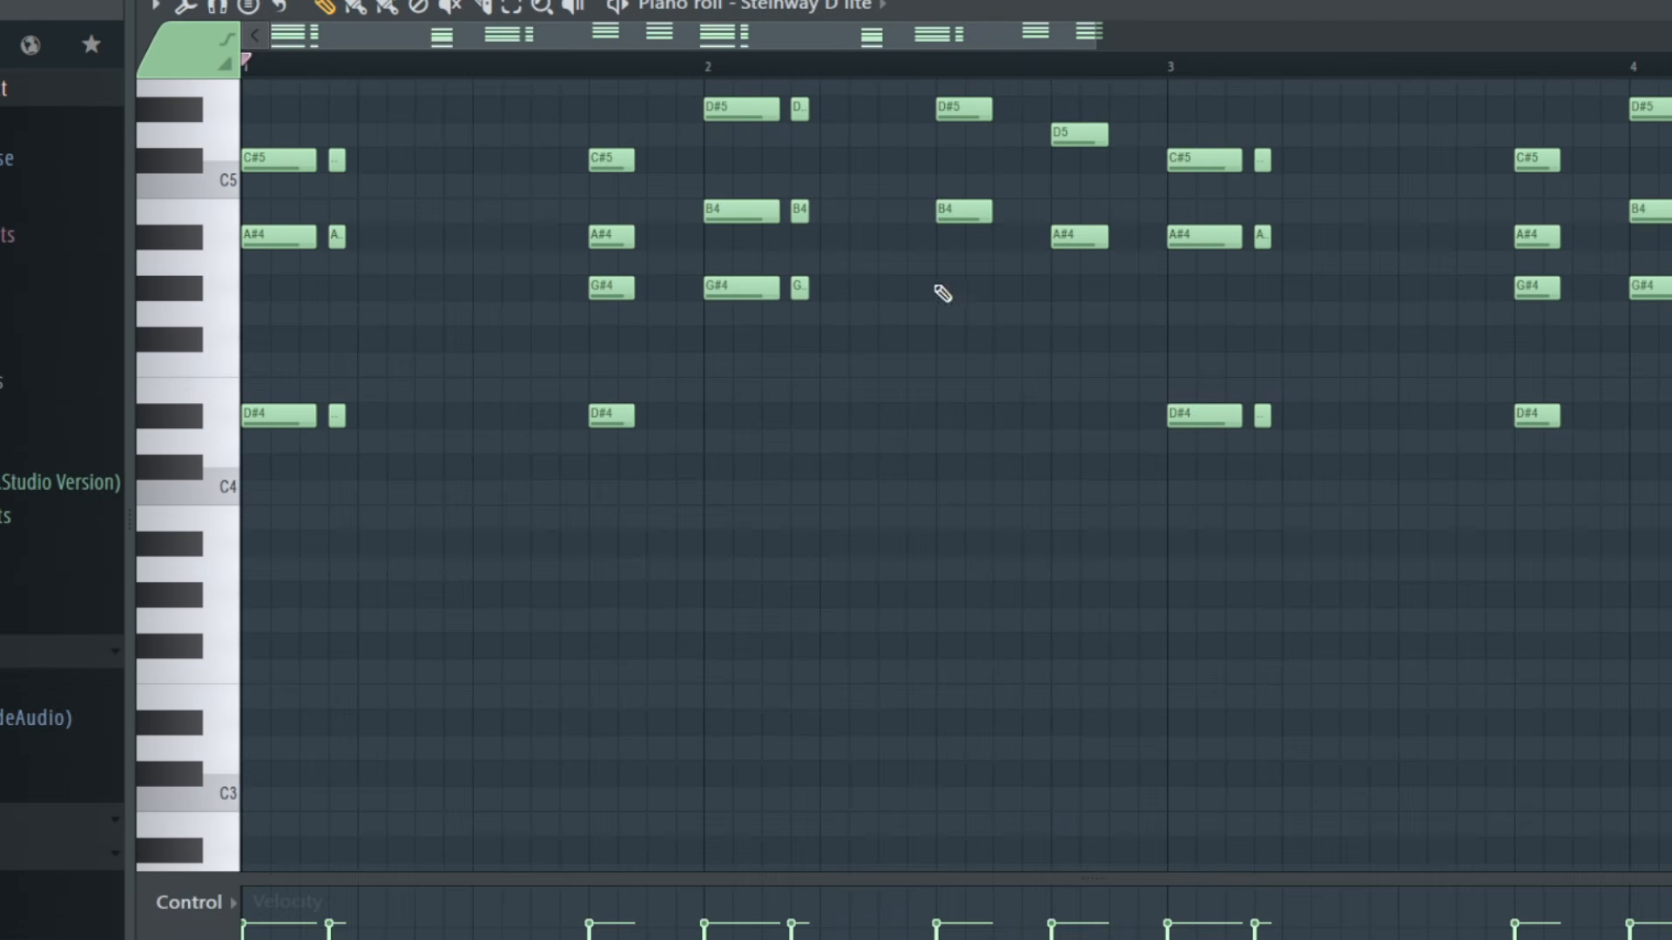
Select the lowest note of each chord in the Steinway D lite piano roll, from bar 1 into bar 3
{"action": "left_click_drag", "start_coordinate": [810, 352], "coordinate": [242, 453]}
{"action": "left_click_drag", "start_coordinate": [870, 254], "coordinate": [710, 320]}
{"action": "left_click_drag", "start_coordinate": [1141, 199], "coordinate": [966, 257]}
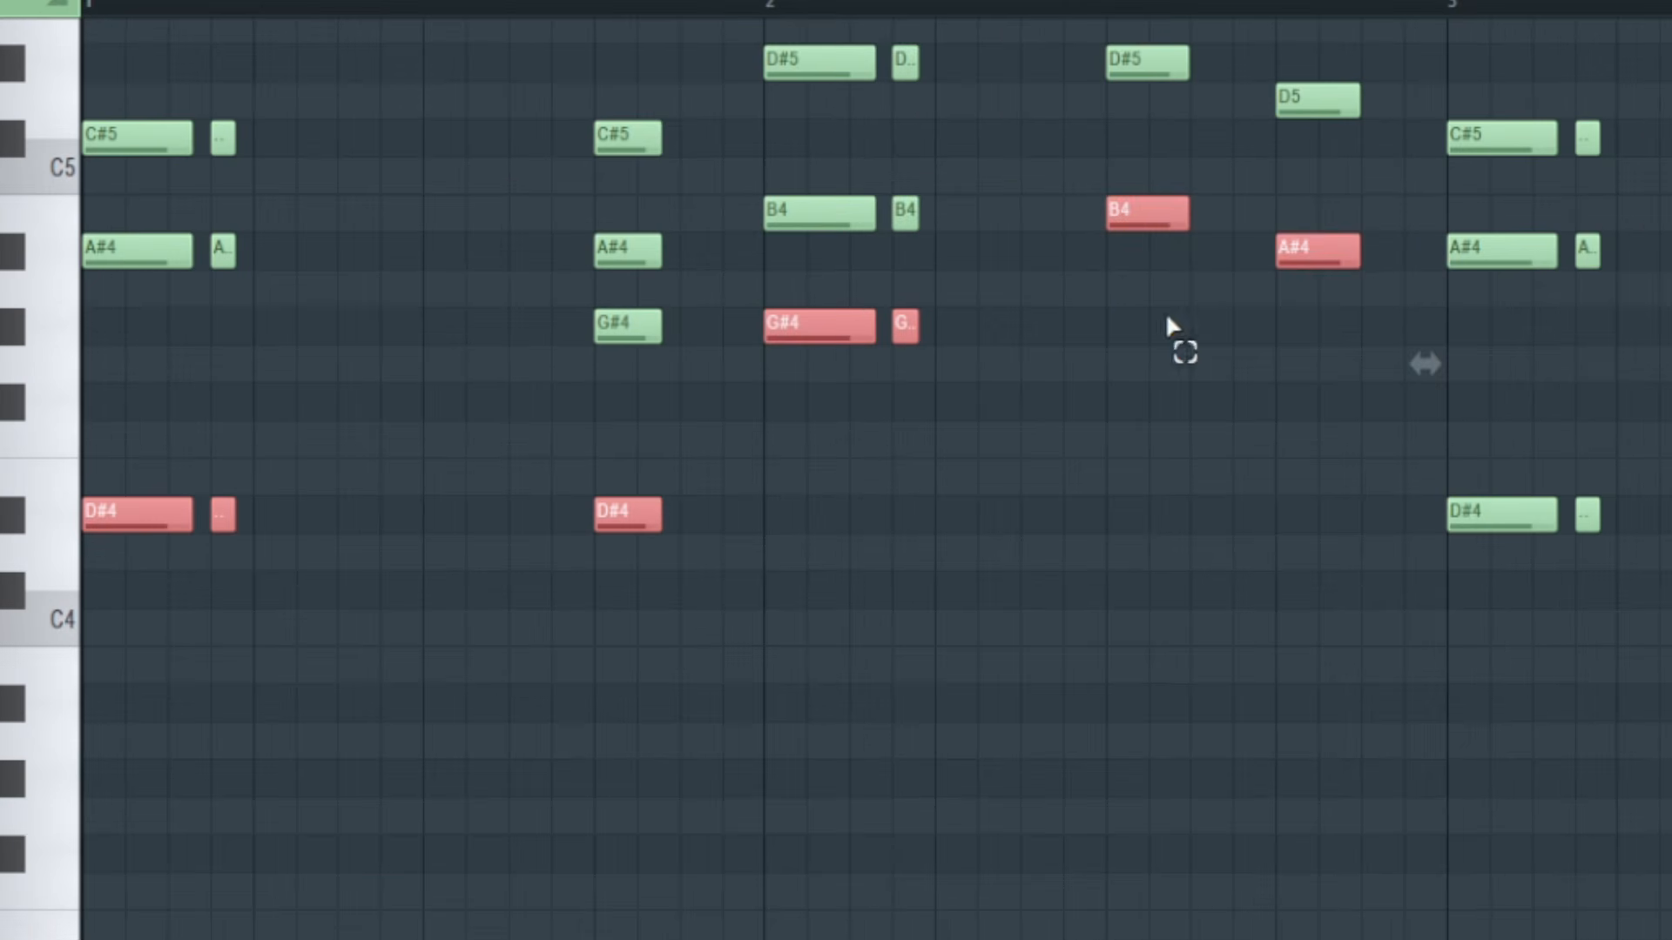
{"action": "left_click_drag", "start_coordinate": [1663, 461], "coordinate": [1254, 605]}
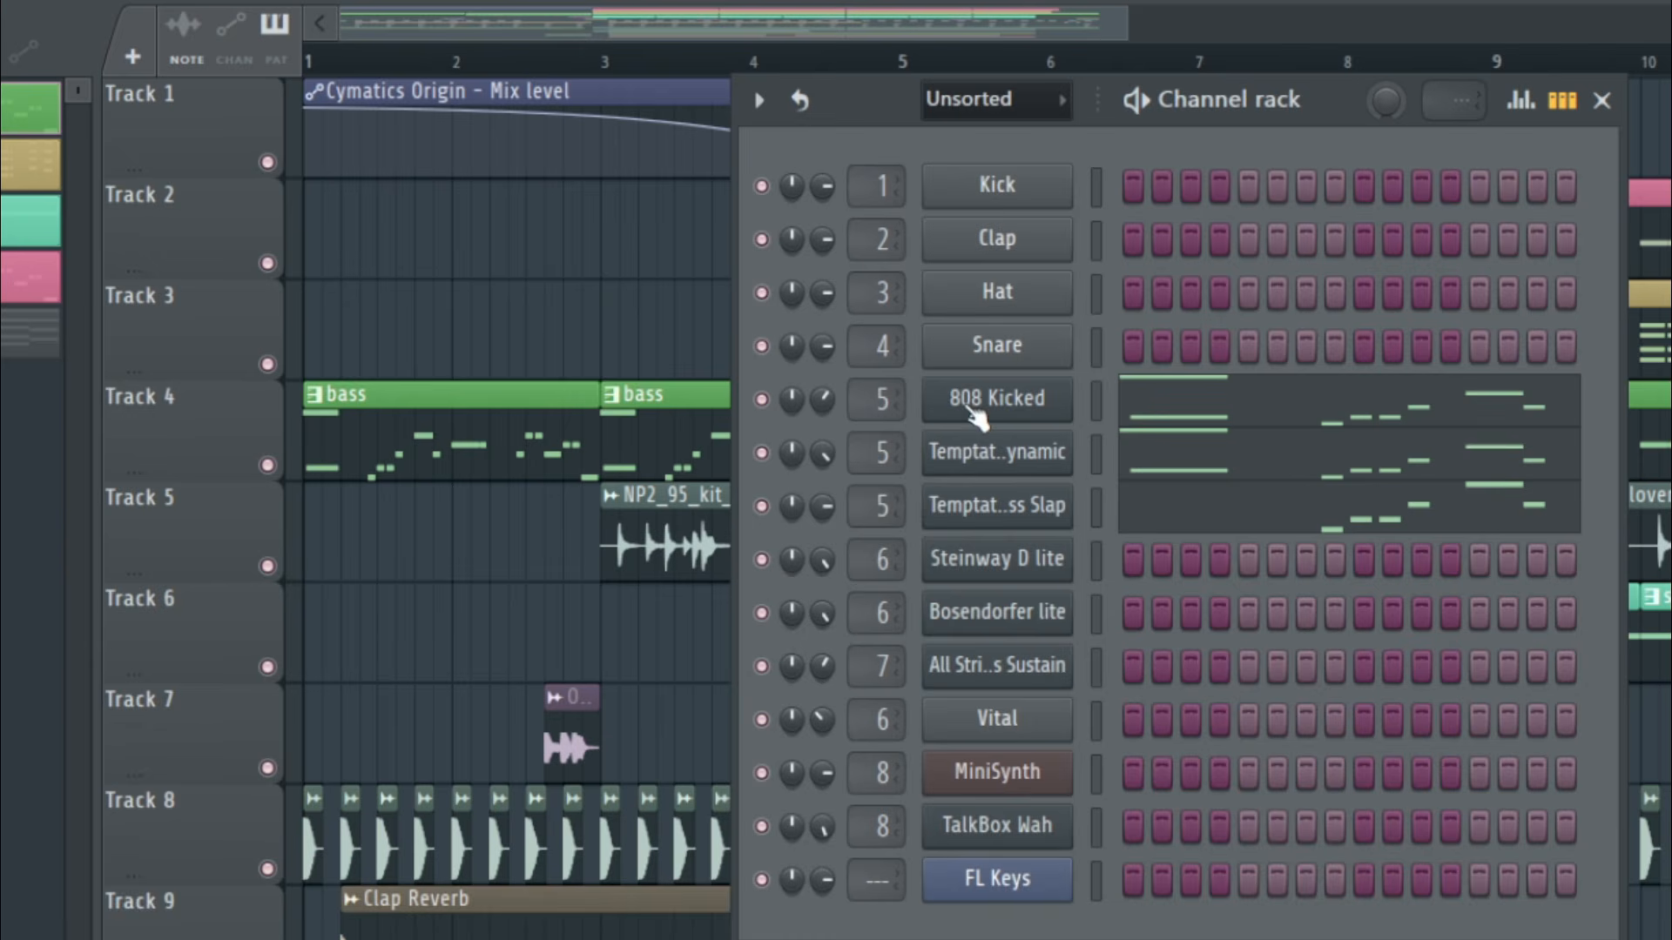
Inspect the bass line notes and the OTT compressor settings on mixer insert 5, and close the compressor
{"action": "left_click", "coordinate": [973, 413]}
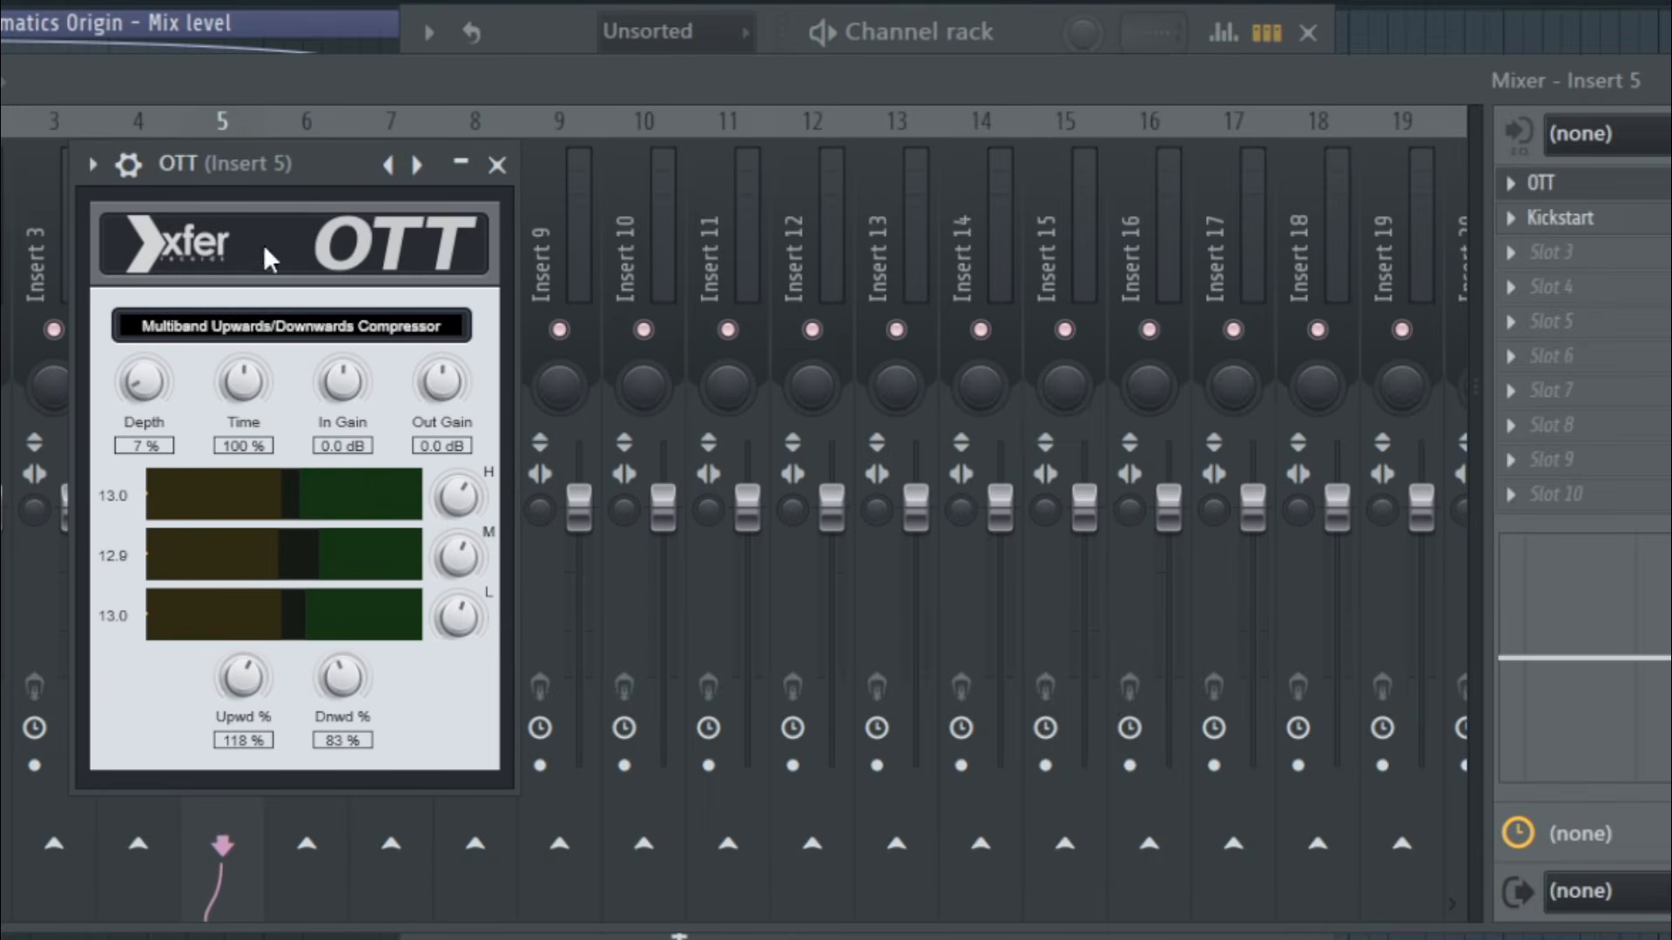
{"action": "left_click_drag", "start_coordinate": [232, 176], "coordinate": [801, 179]}
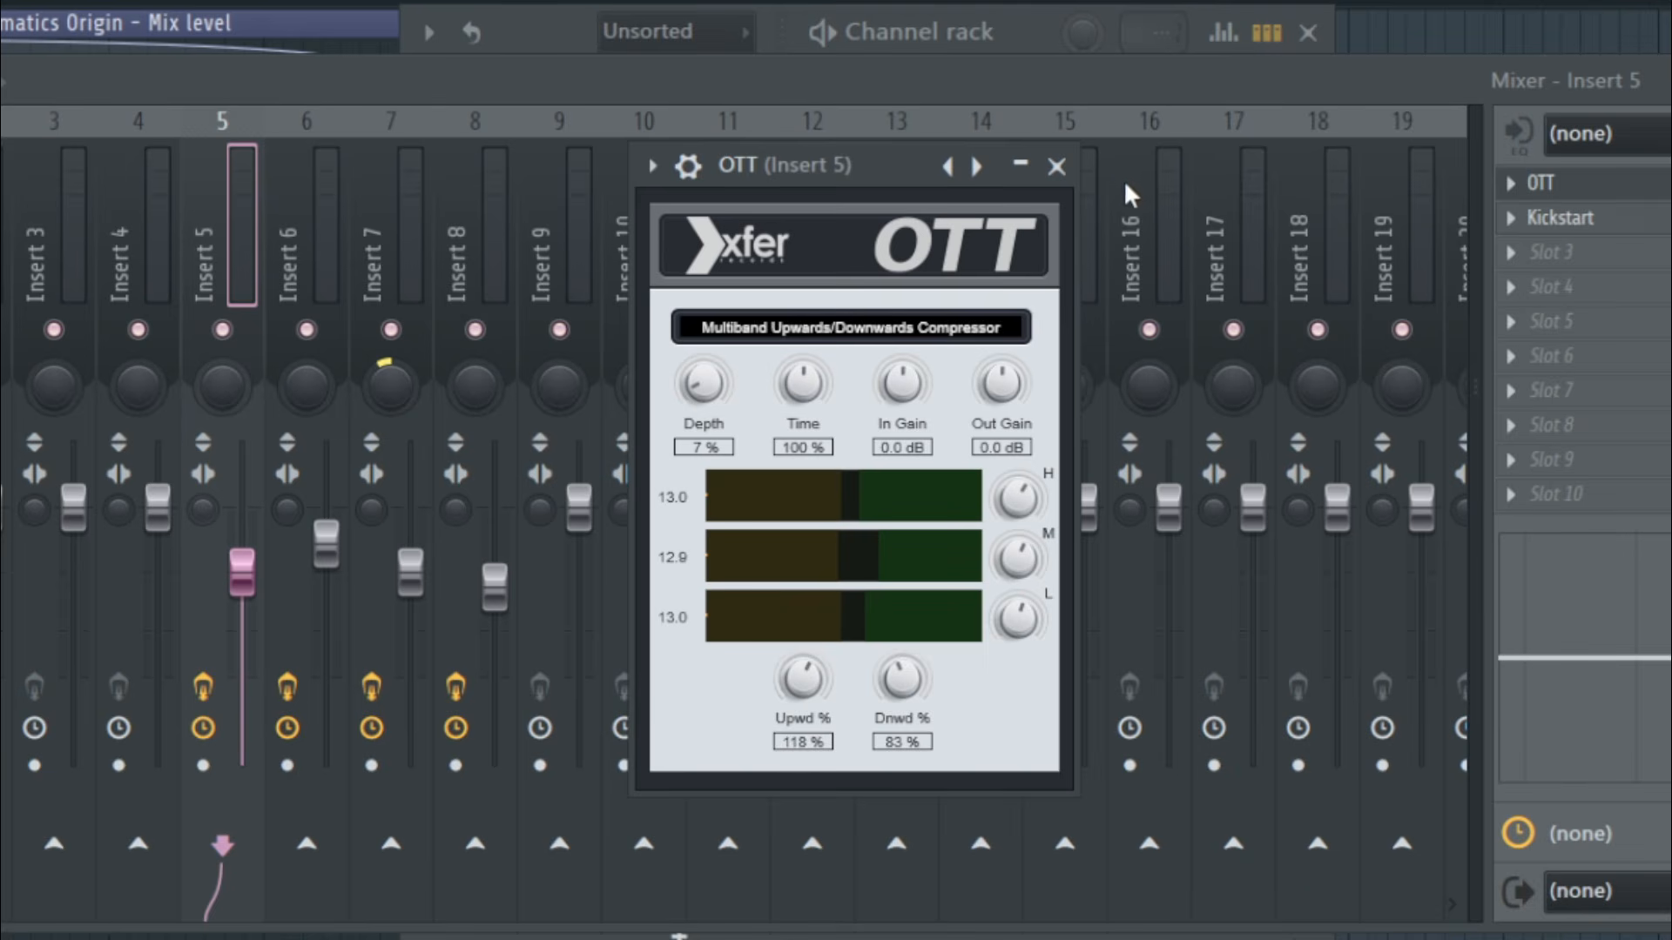
{"action": "left_click", "coordinate": [1056, 165]}
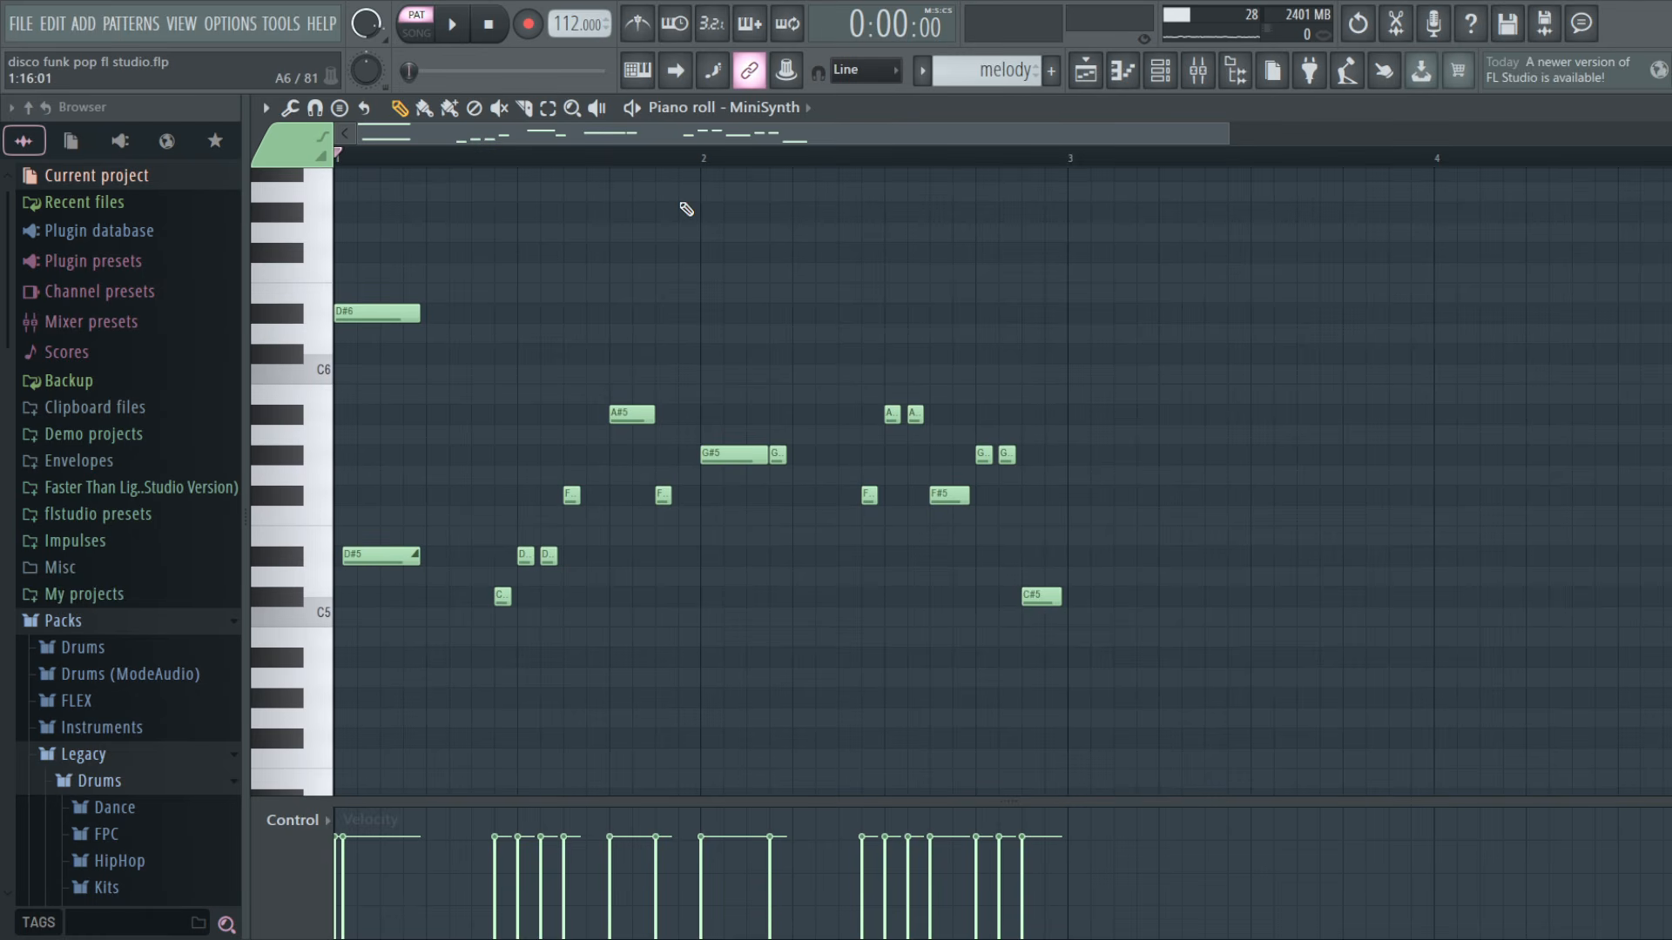
Play the melody pattern and inspect the oscillator settings of its MiniSynth
{"action": "key", "text": "space"}
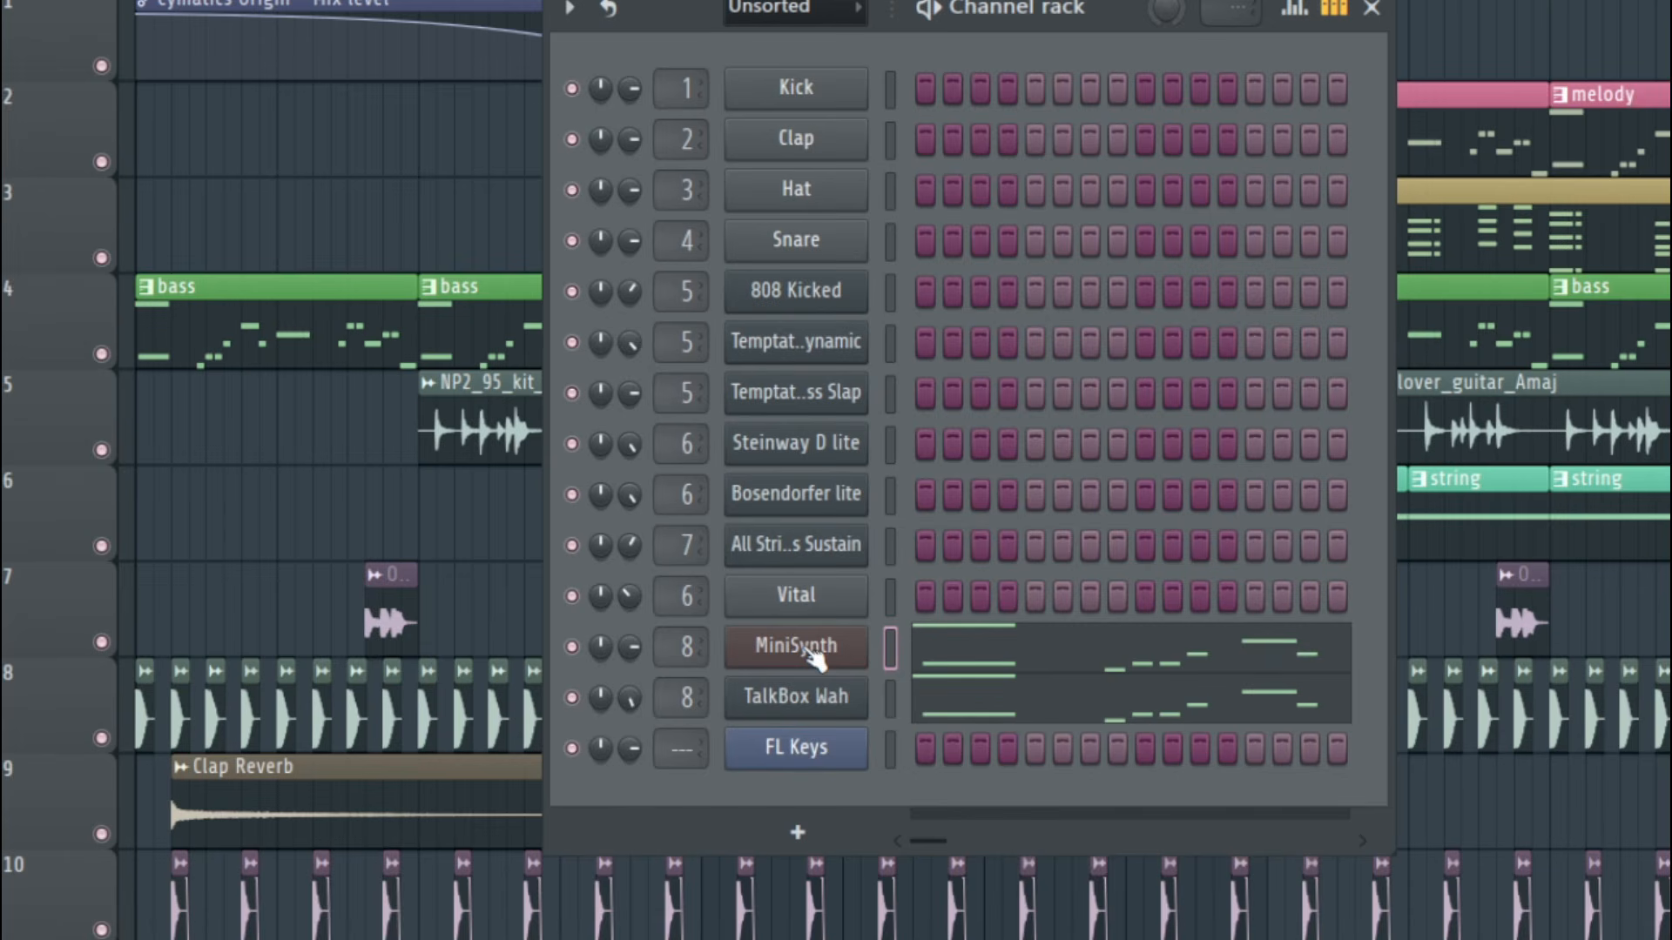
{"action": "left_click", "coordinate": [691, 641]}
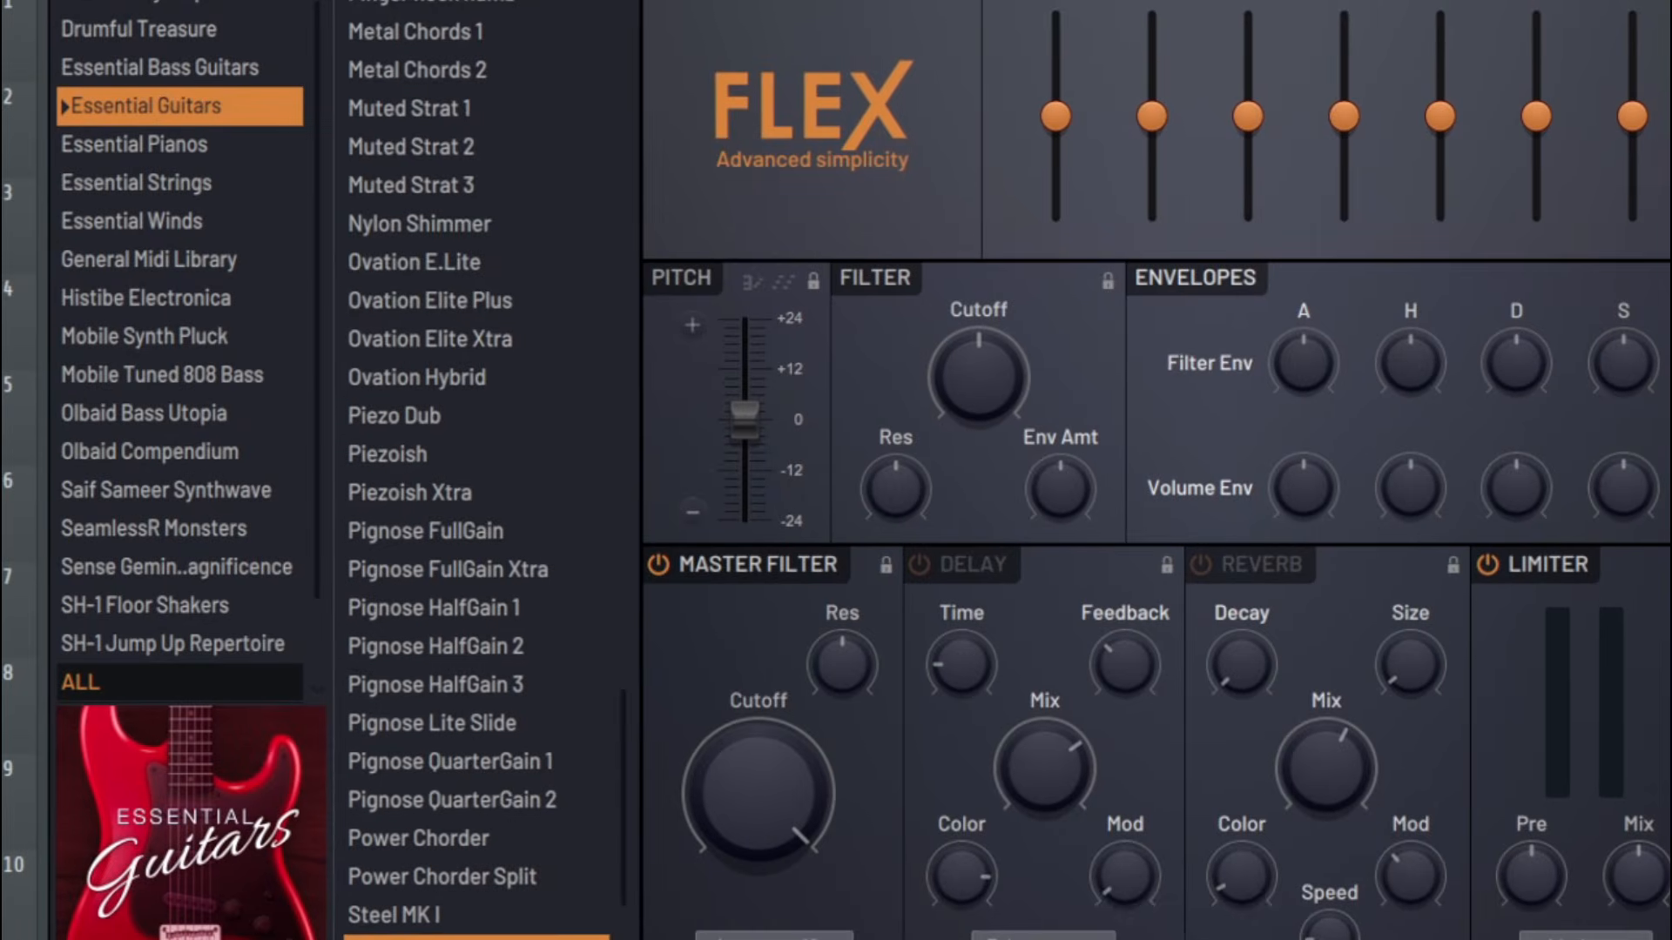
{"action": "key", "text": "Down"}
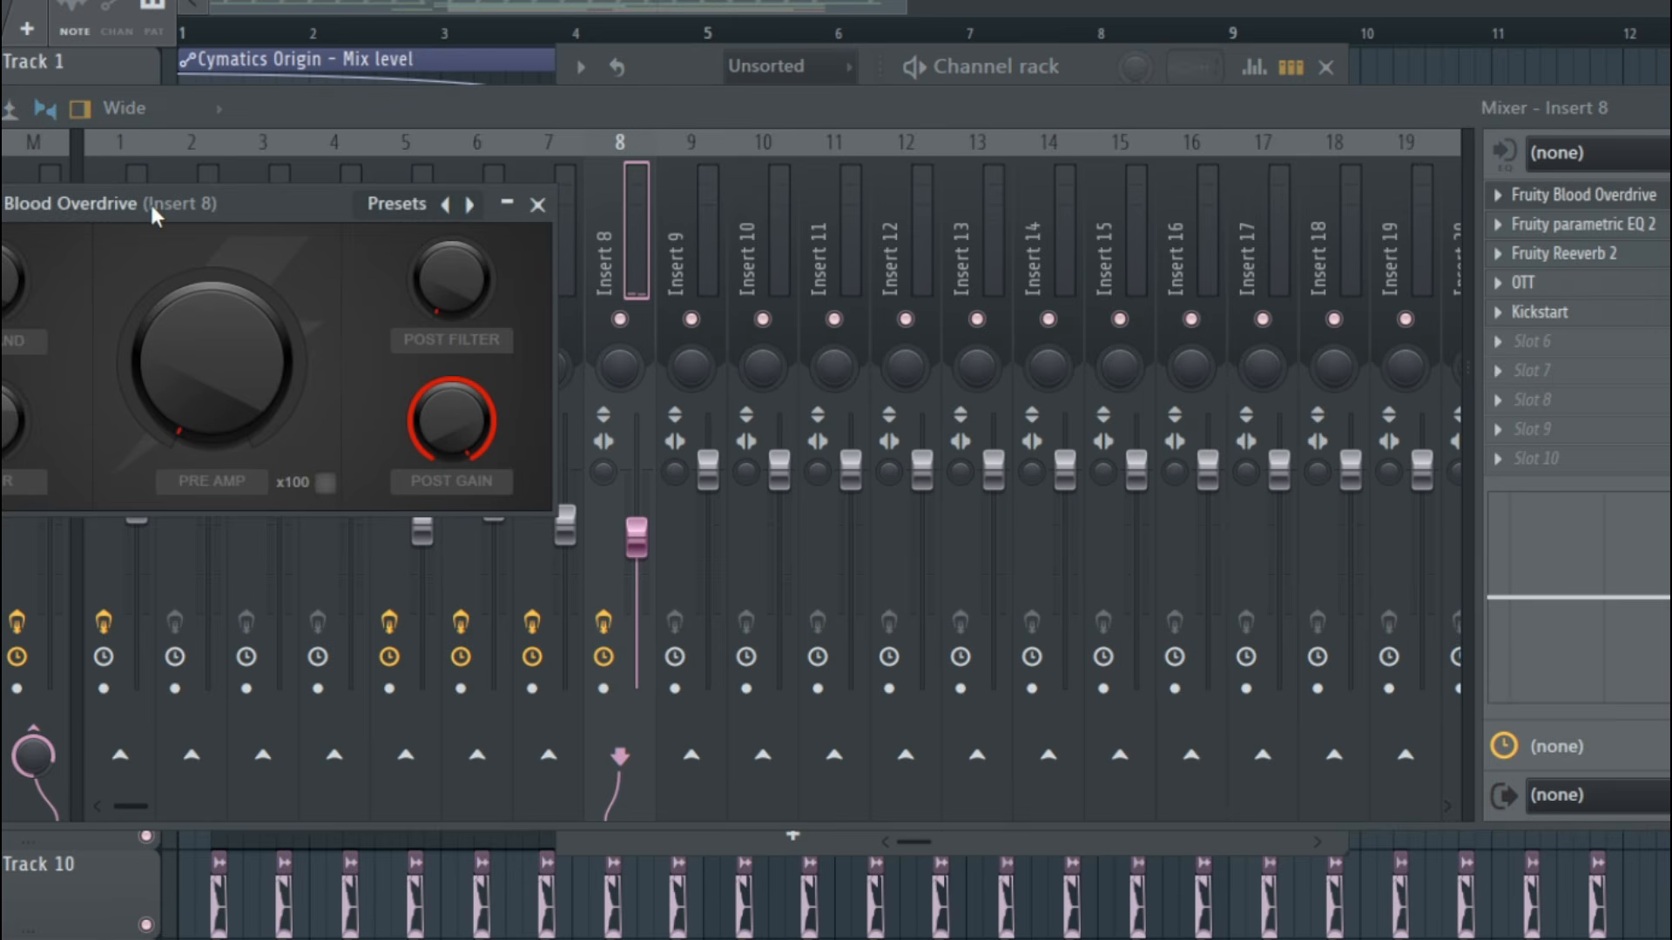
Review the Fruity Blood Overdrive, Fruity parametric EQ 2 and OTT settings on mixer insert 8
{"action": "left_click_drag", "start_coordinate": [149, 206], "coordinate": [1022, 218]}
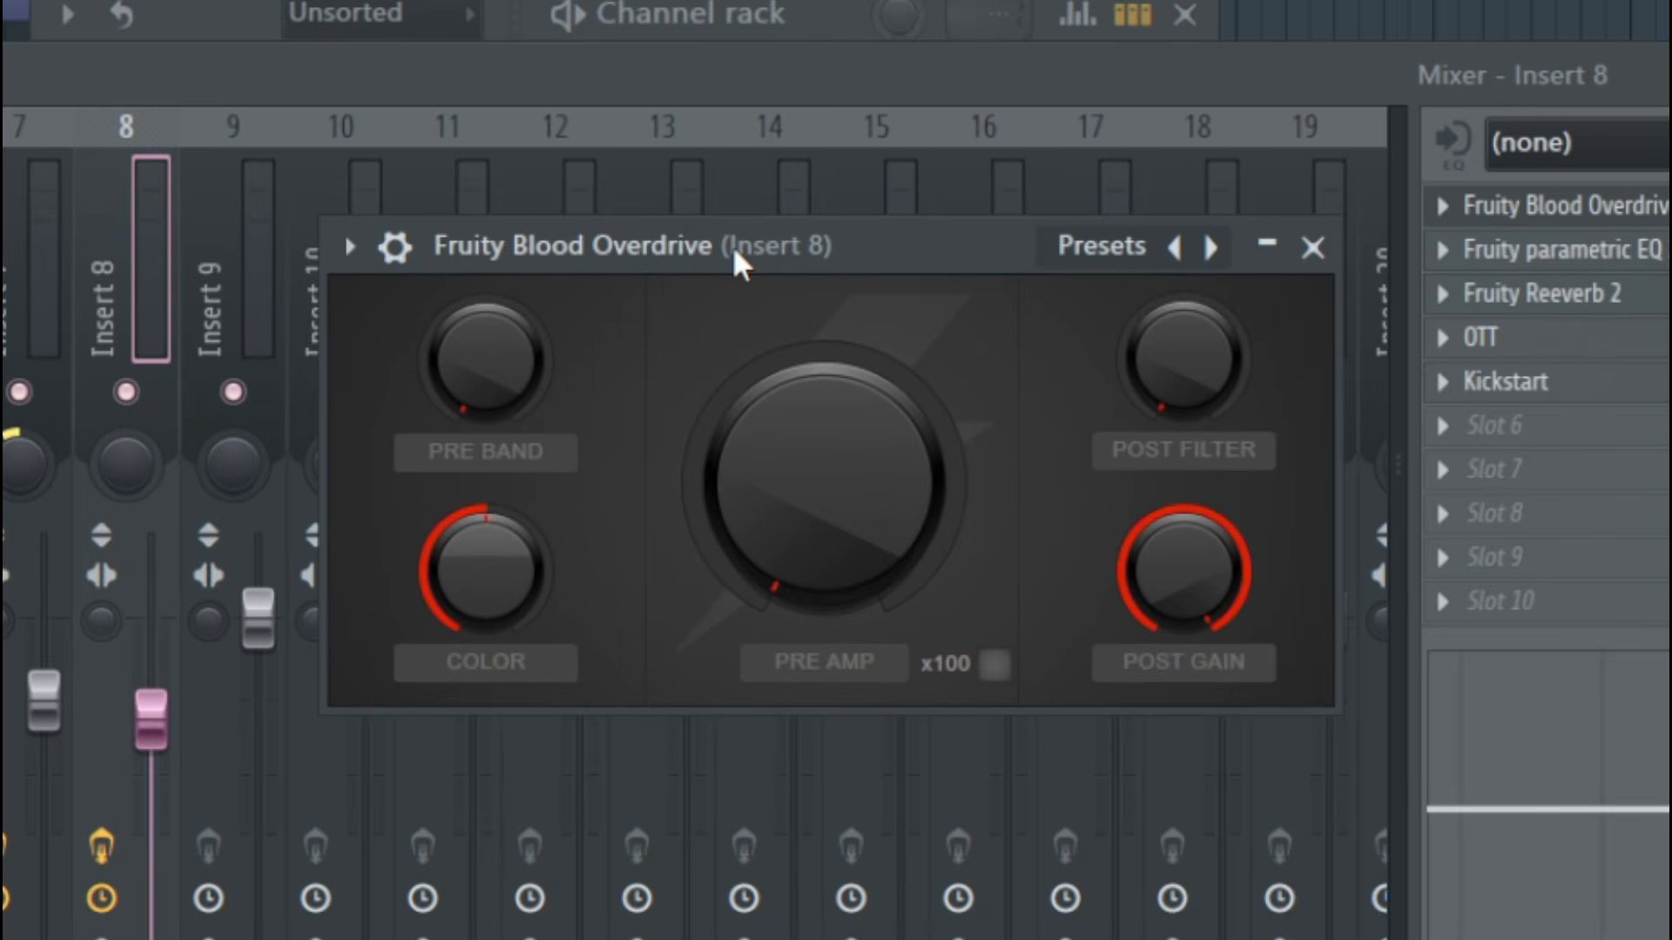
{"action": "left_click", "coordinate": [1312, 248]}
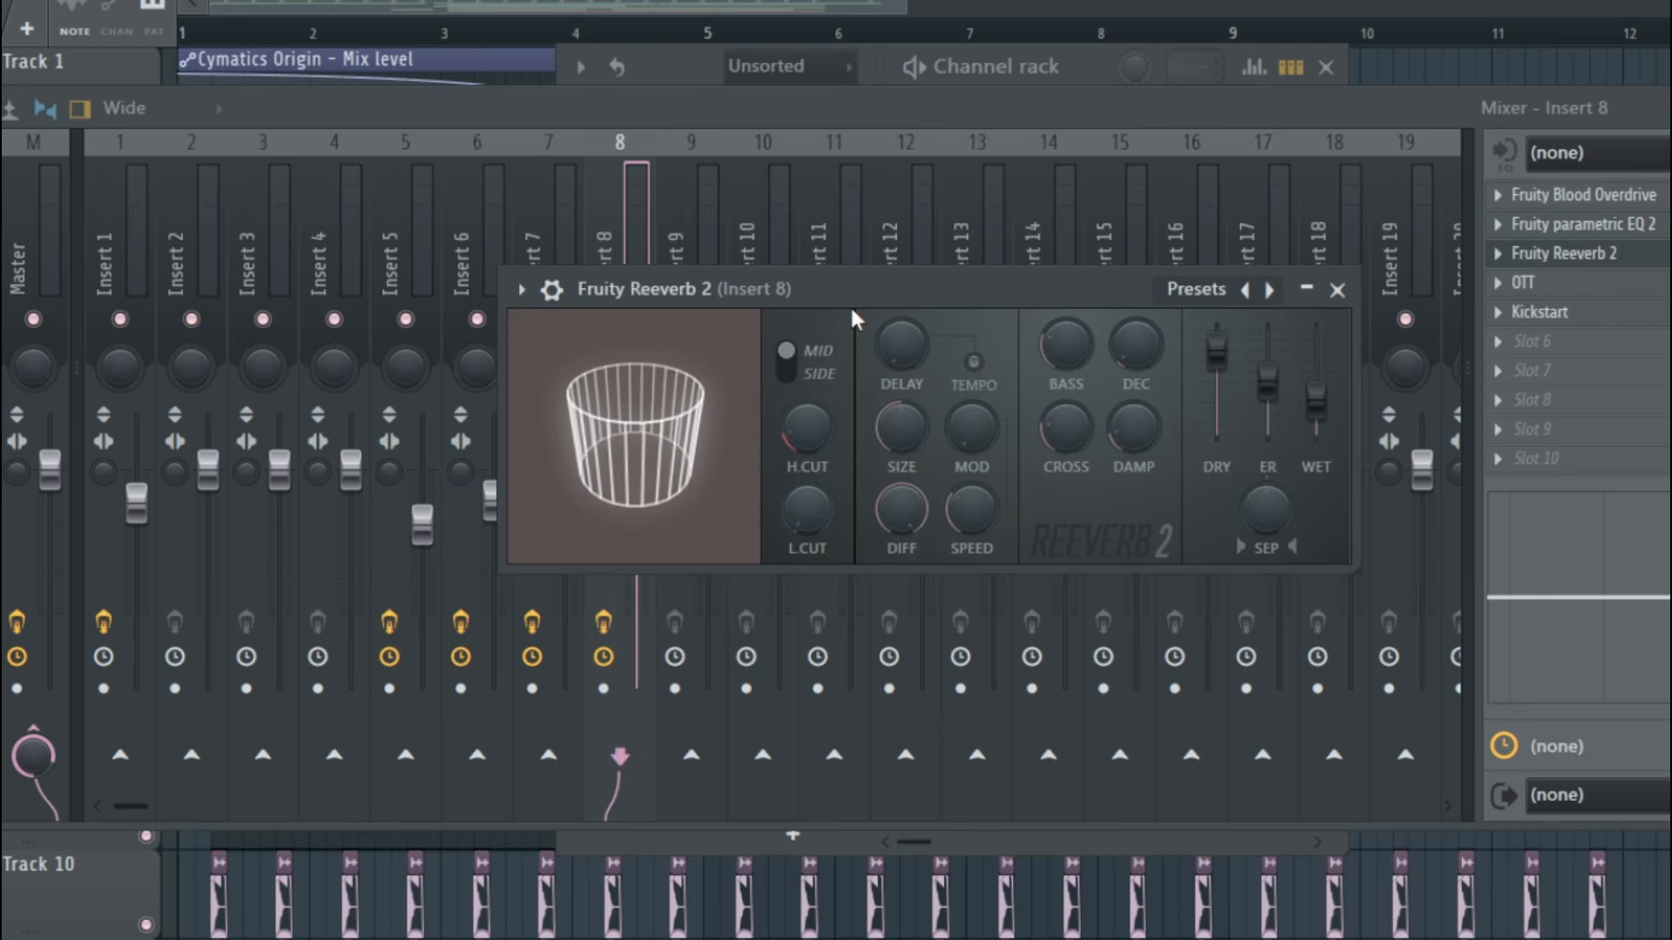
{"action": "left_click_drag", "start_coordinate": [850, 289], "coordinate": [743, 284]}
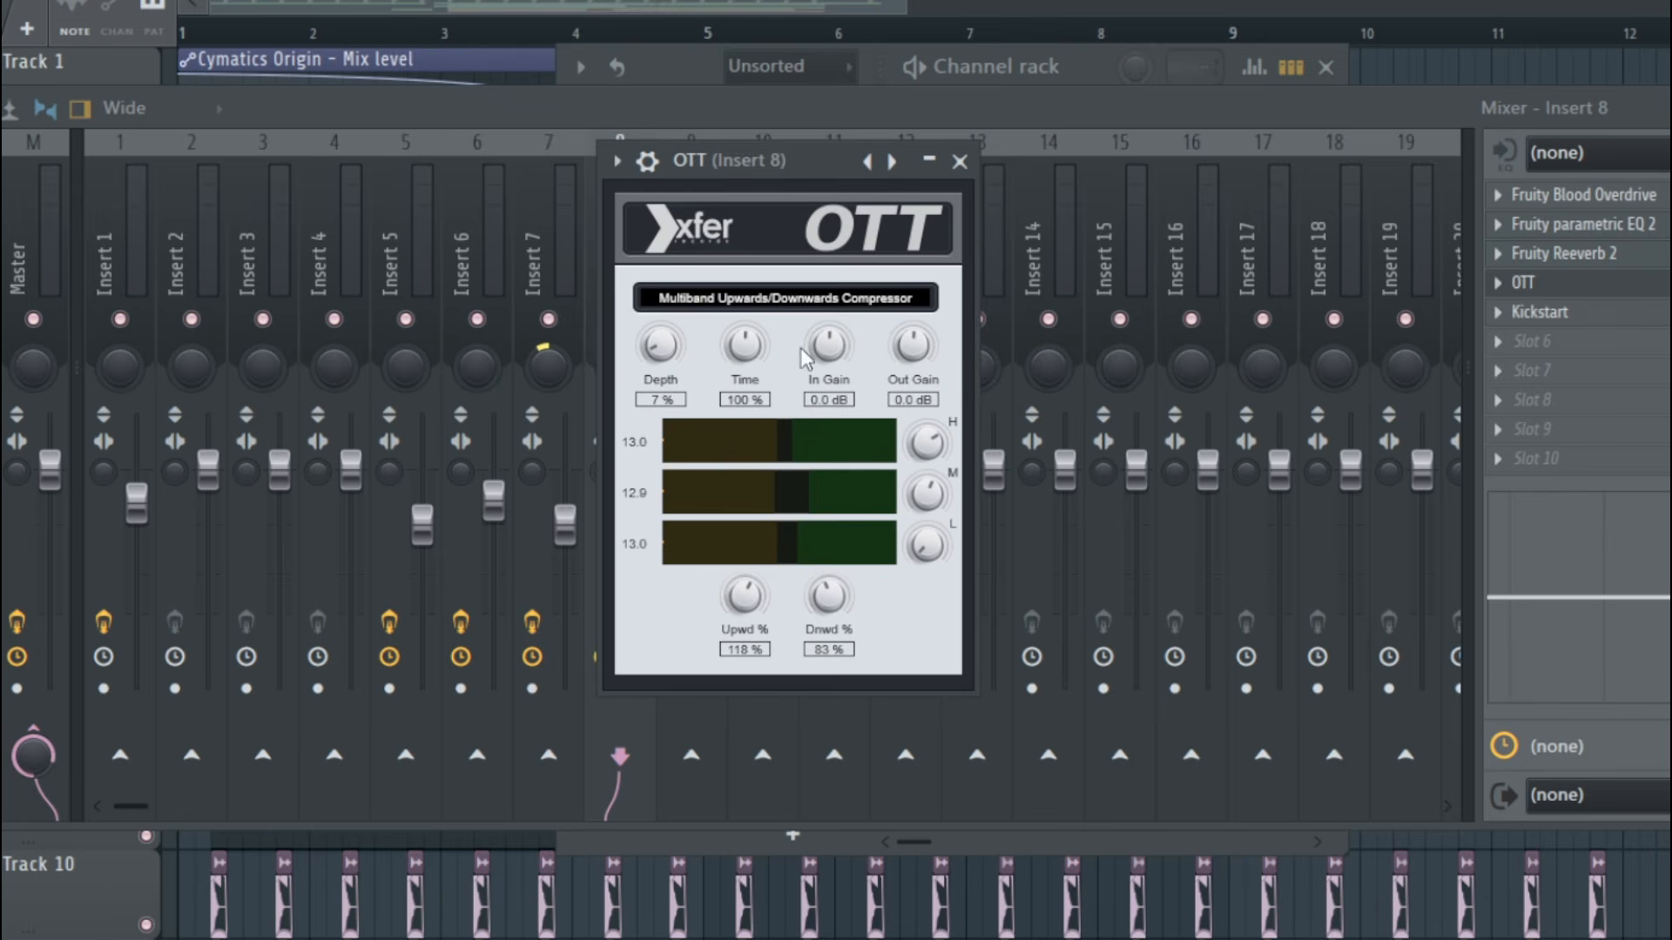
{"action": "left_click_drag", "start_coordinate": [745, 186], "coordinate": [970, 185]}
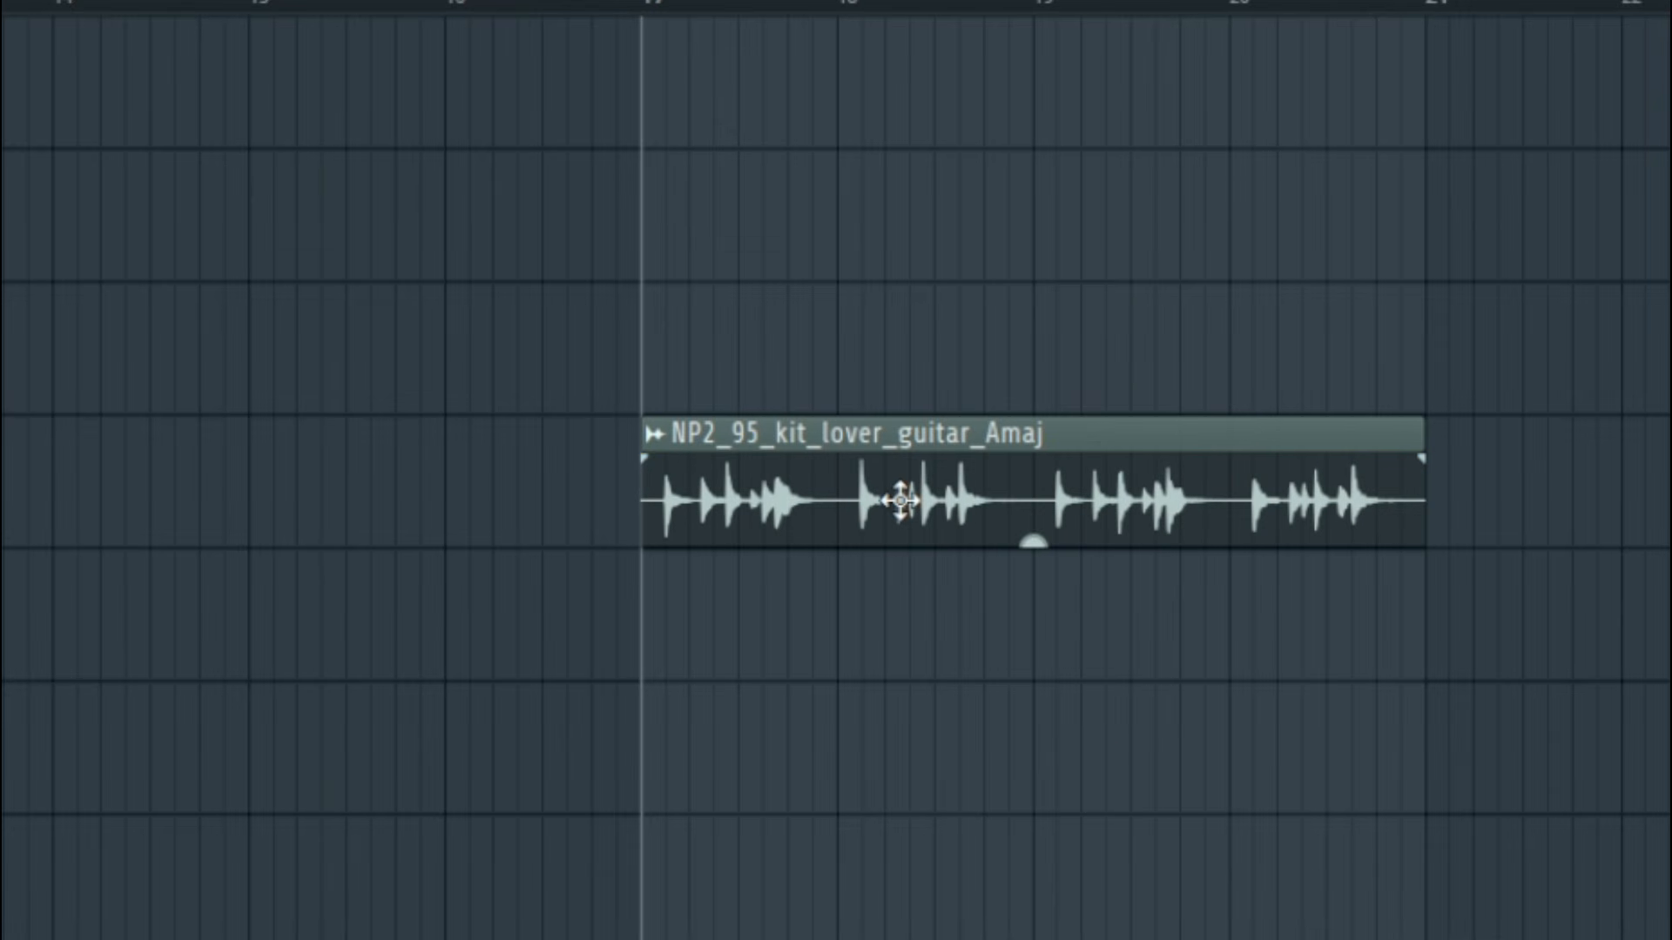
Examine the NP2_95_kit_lover_guitar_Amaj loop and clap tracks in the playlist, and play the OLIVER fill clips on their own
{"action": "left_click_drag", "start_coordinate": [903, 498], "coordinate": [833, 534]}
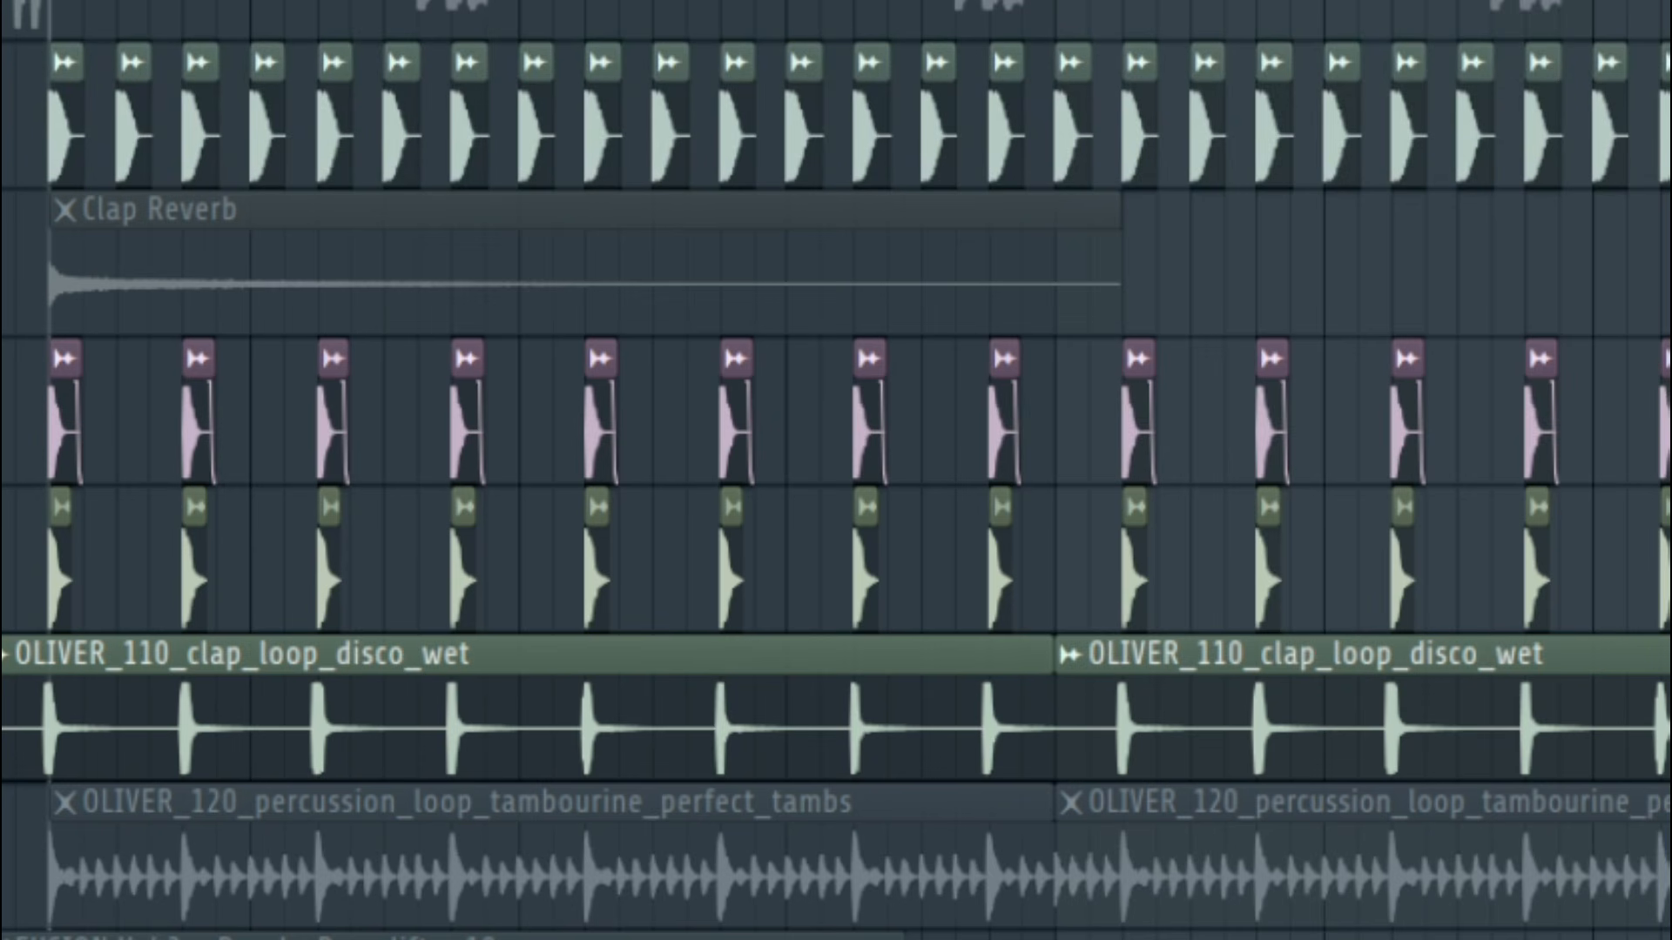
{"action": "scroll", "coordinate": [836, 471], "scroll_direction": "up", "scroll_amount": 2}
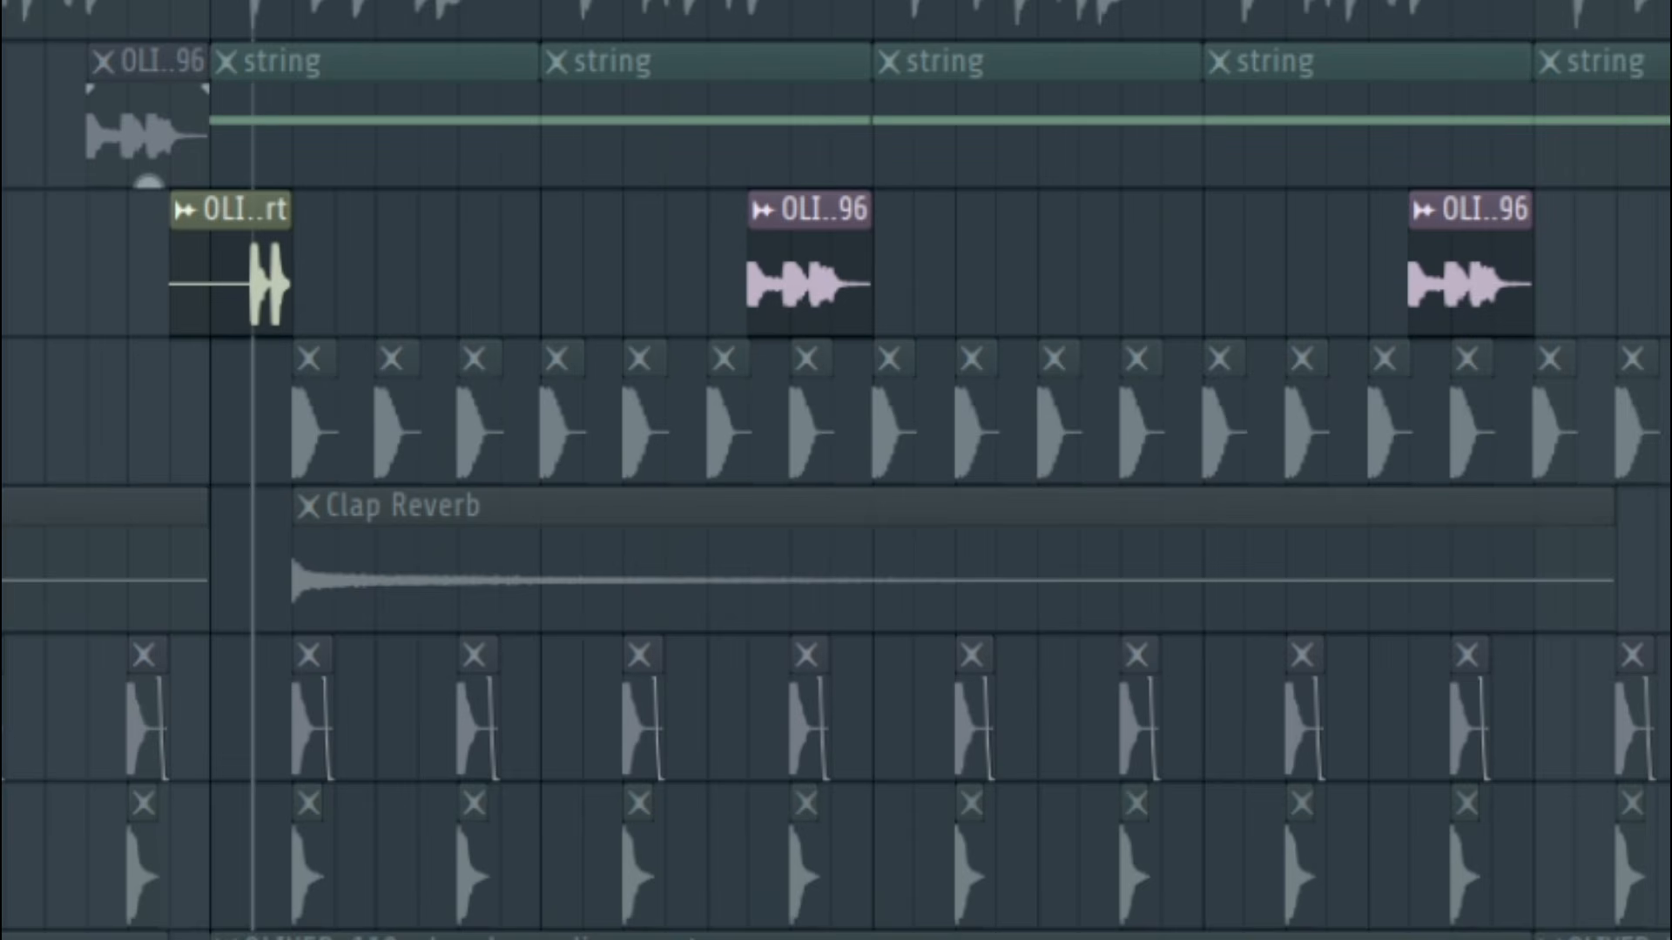
{"action": "key", "text": "space"}
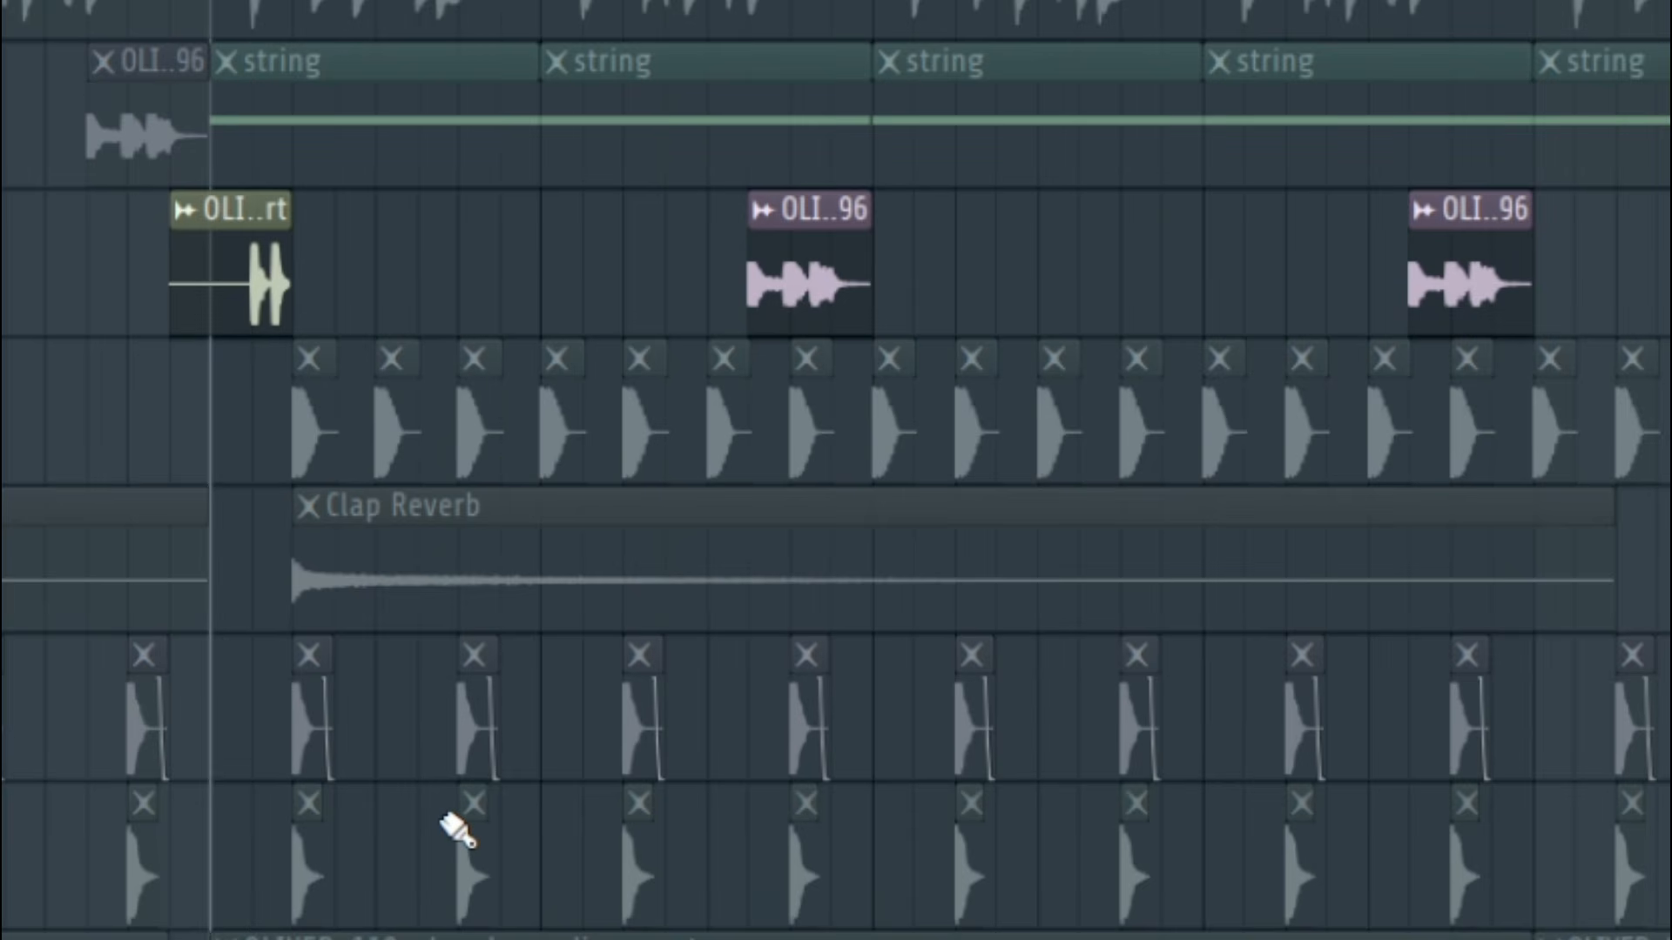
{"action": "key", "text": "space"}
{"action": "key", "text": "space"}
{"action": "left_click", "coordinate": [708, 1]}
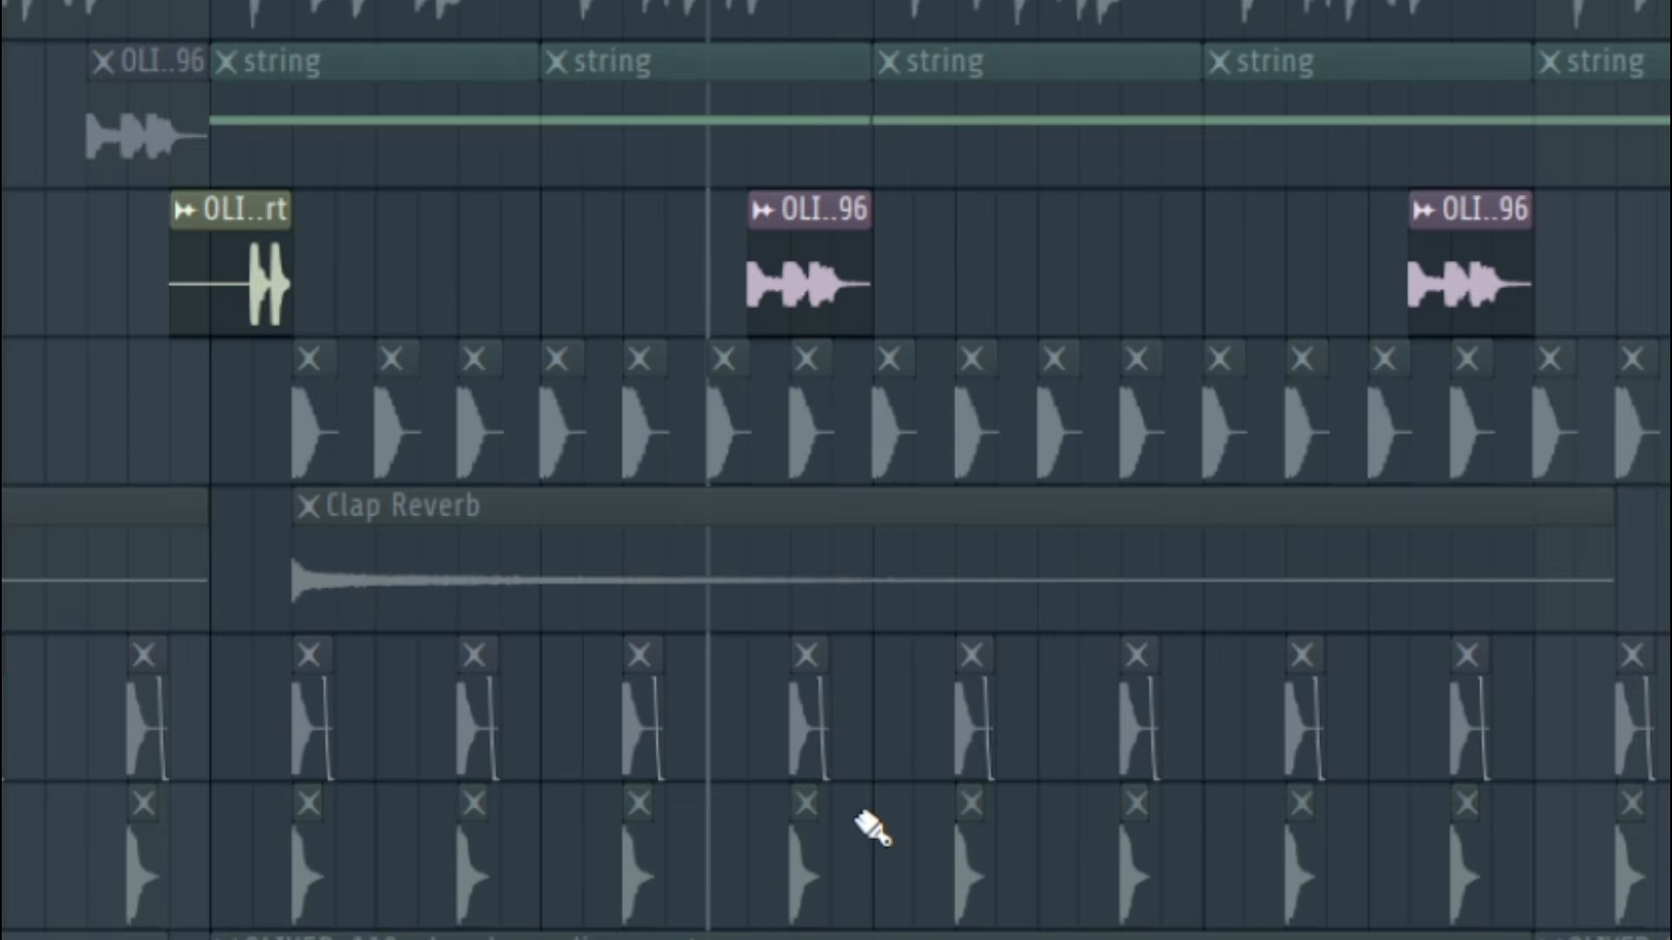
{"action": "key", "text": "space"}
Unmute playlist tracks 12, 11, 10 and 8 to bring the clap loop and the drum hits back in
{"action": "left_click", "coordinate": [67, 457]}
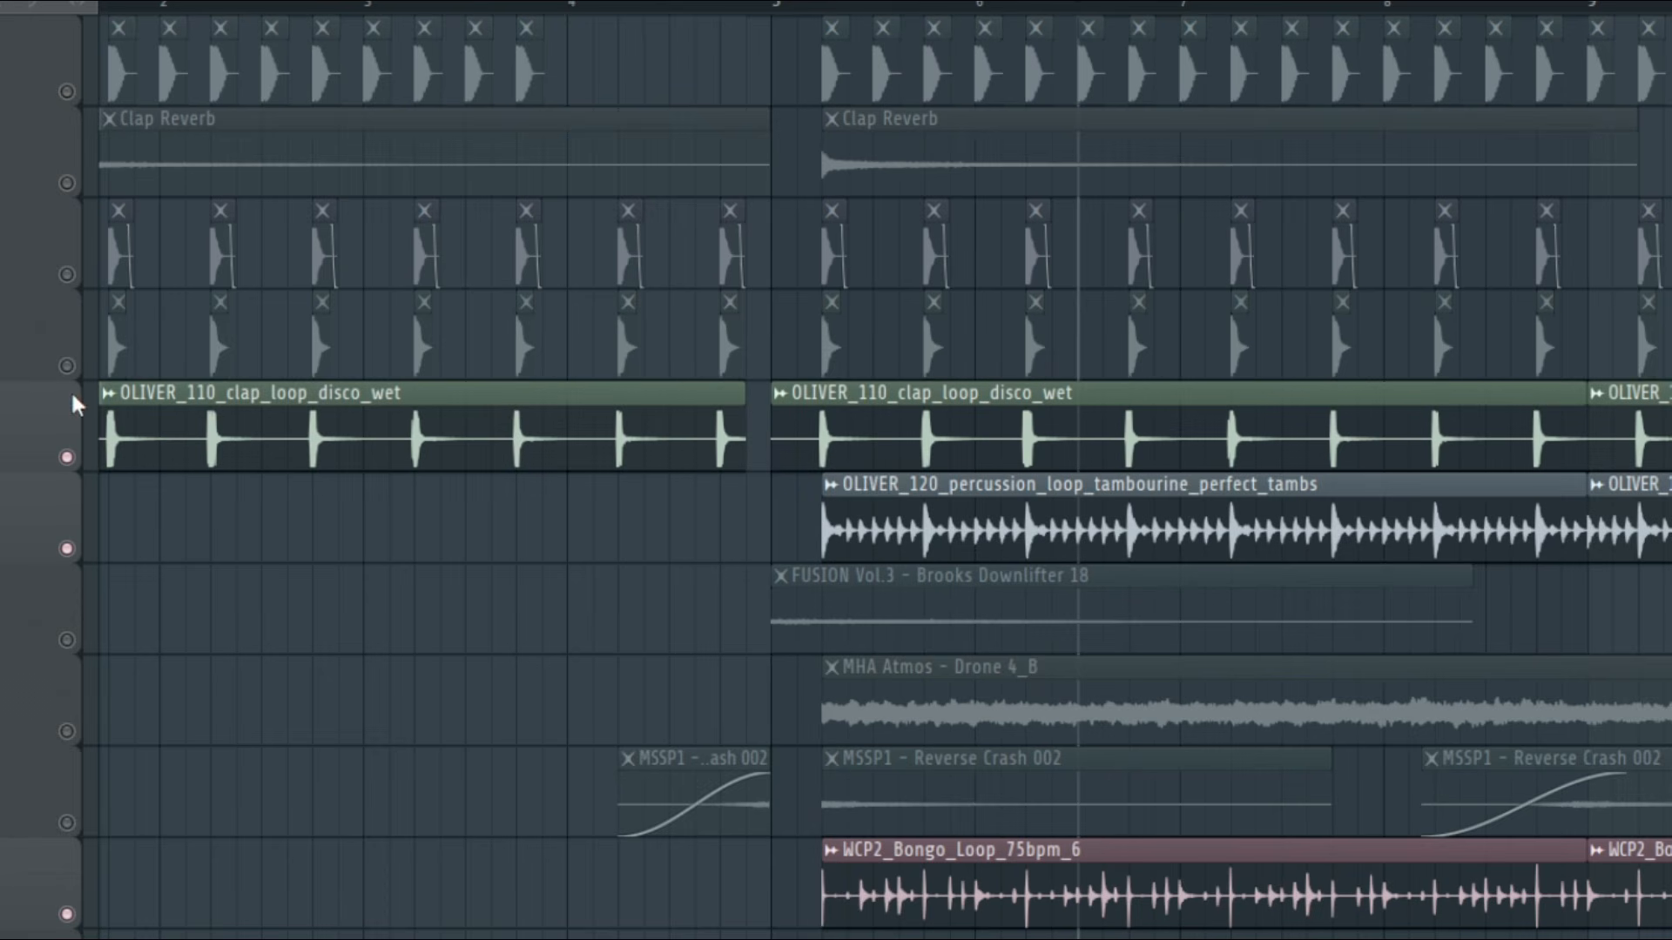
{"action": "left_click", "coordinate": [68, 365]}
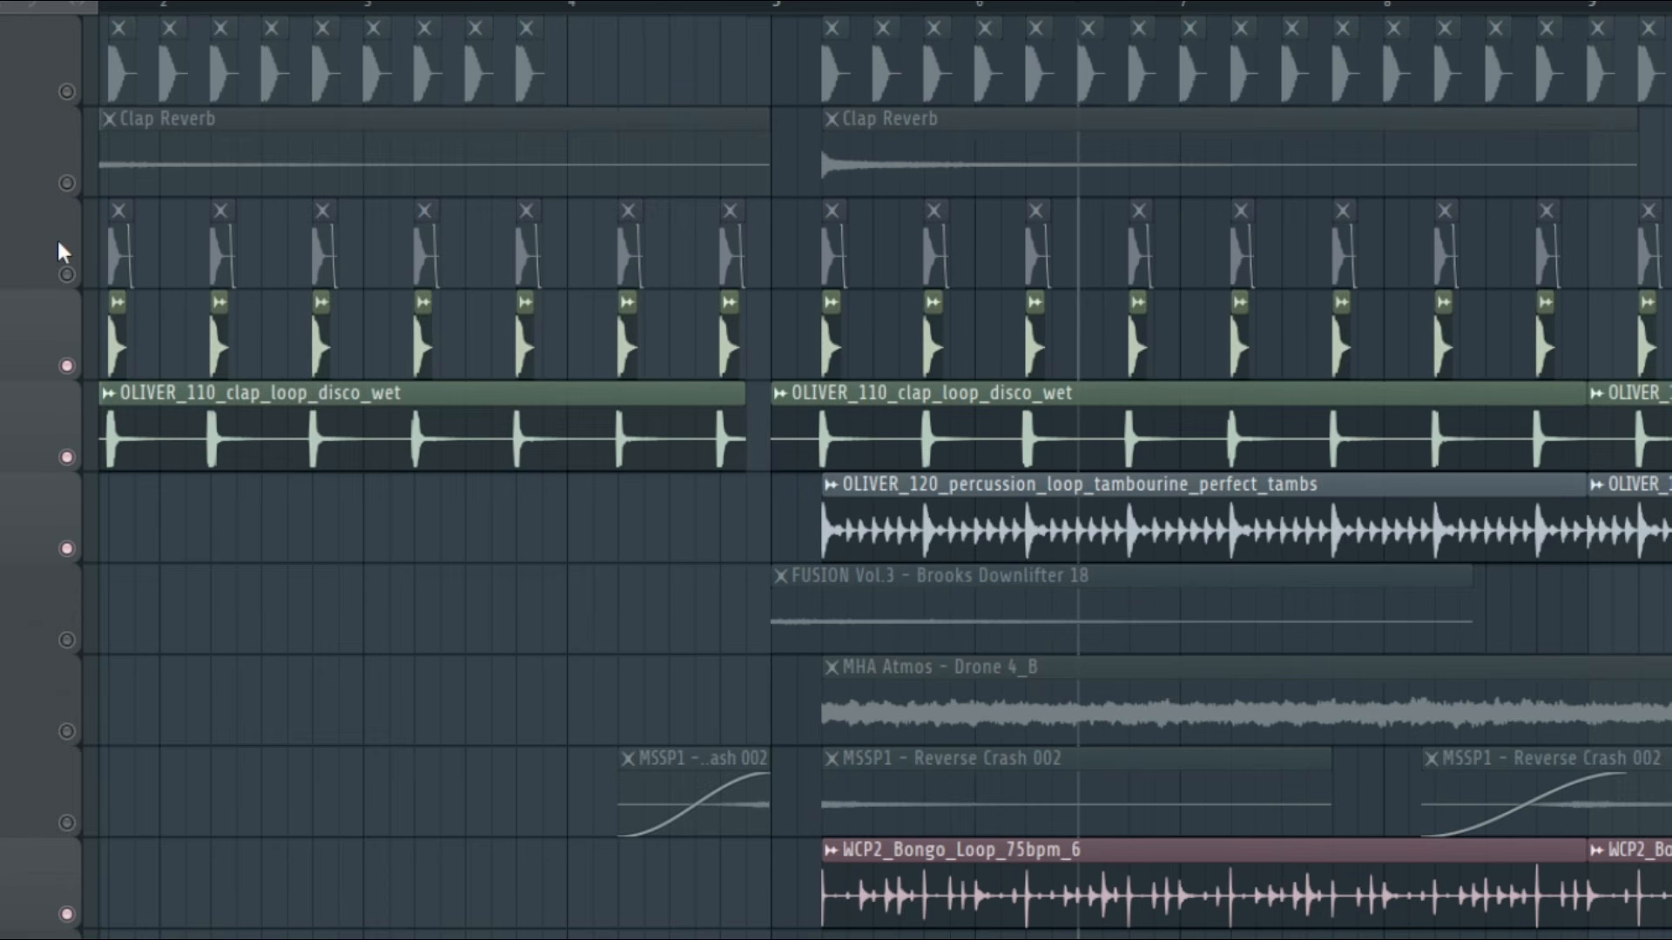
{"action": "left_click", "coordinate": [67, 274]}
{"action": "left_click", "coordinate": [70, 92]}
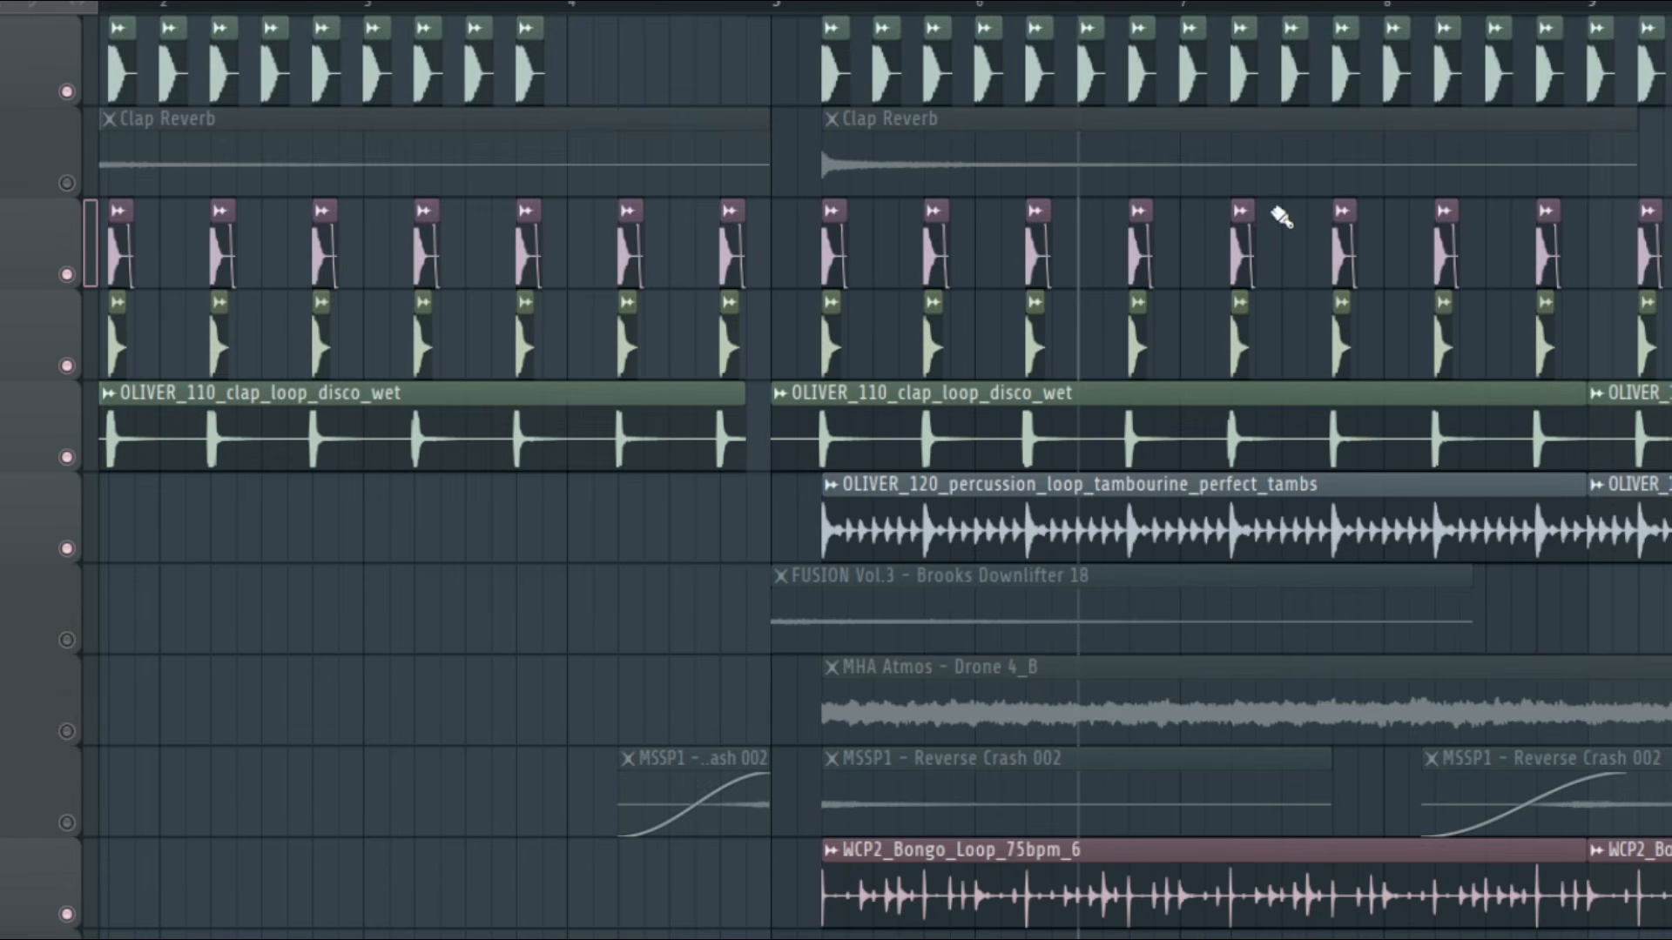
Play the FUSION Vol.3 - Brooks Downlifter 18 clip on its own
{"action": "scroll", "coordinate": [1281, 217], "scroll_direction": "up", "scroll_amount": 2}
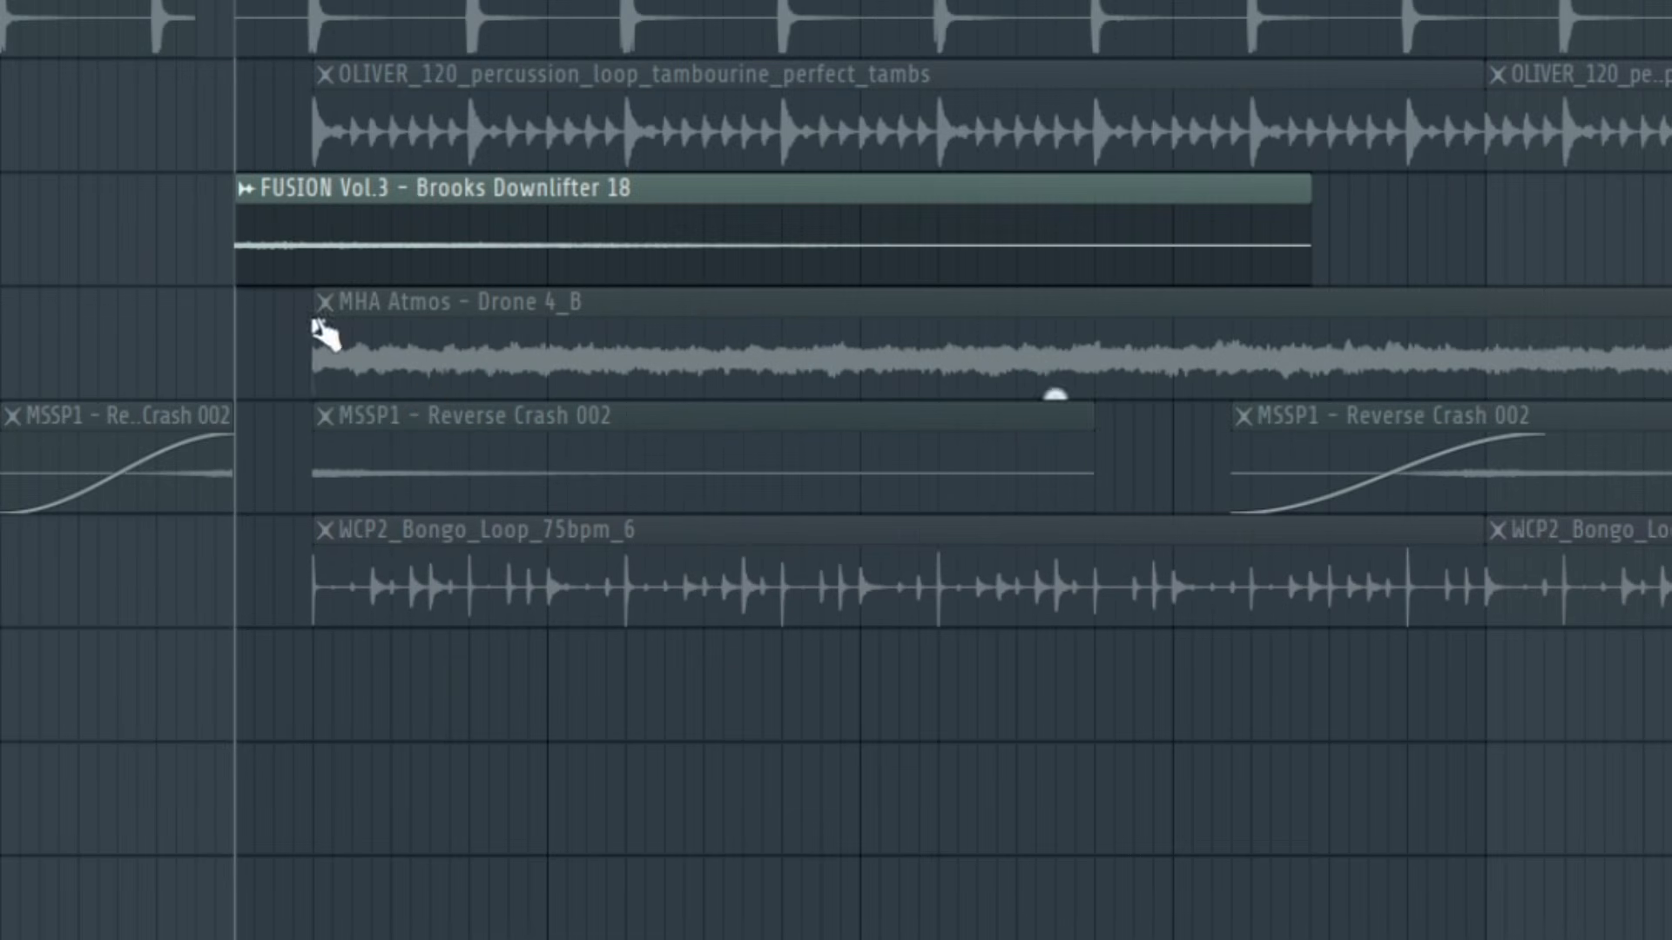
{"action": "key", "text": "space"}
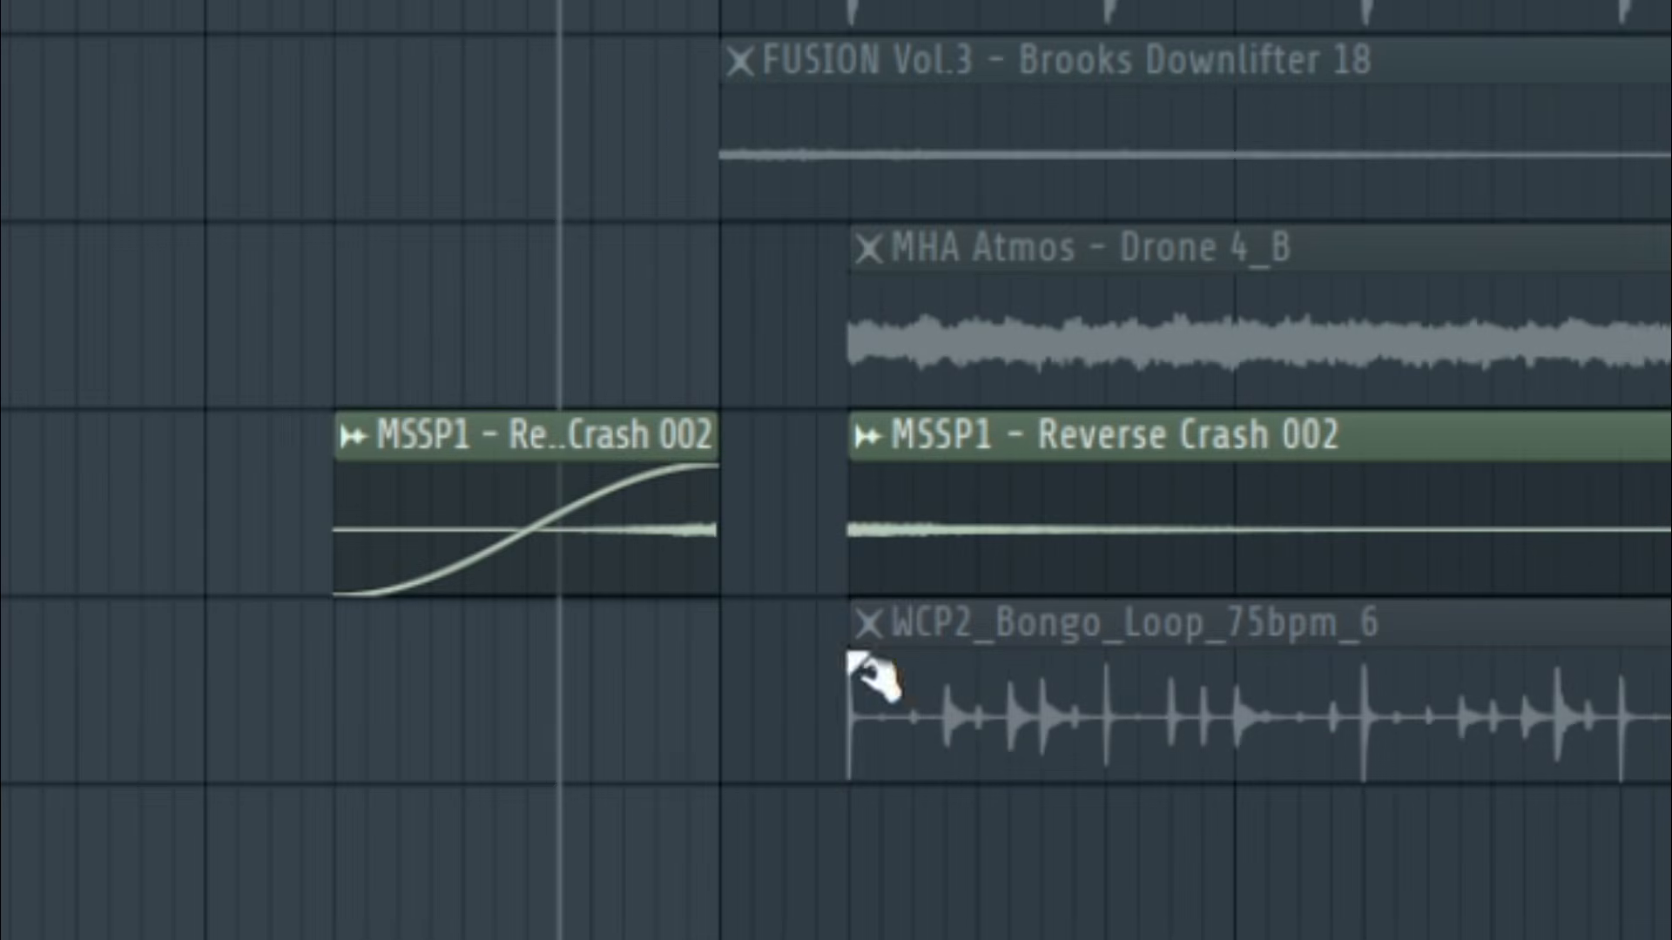
Try to extend the second MSSP1 - Reverse Crash 002 clip's start back over the first clip, and undo it
{"action": "scroll", "coordinate": [658, 514], "scroll_direction": "up", "scroll_amount": 1}
{"action": "left_click_drag", "start_coordinate": [902, 558], "coordinate": [635, 558]}
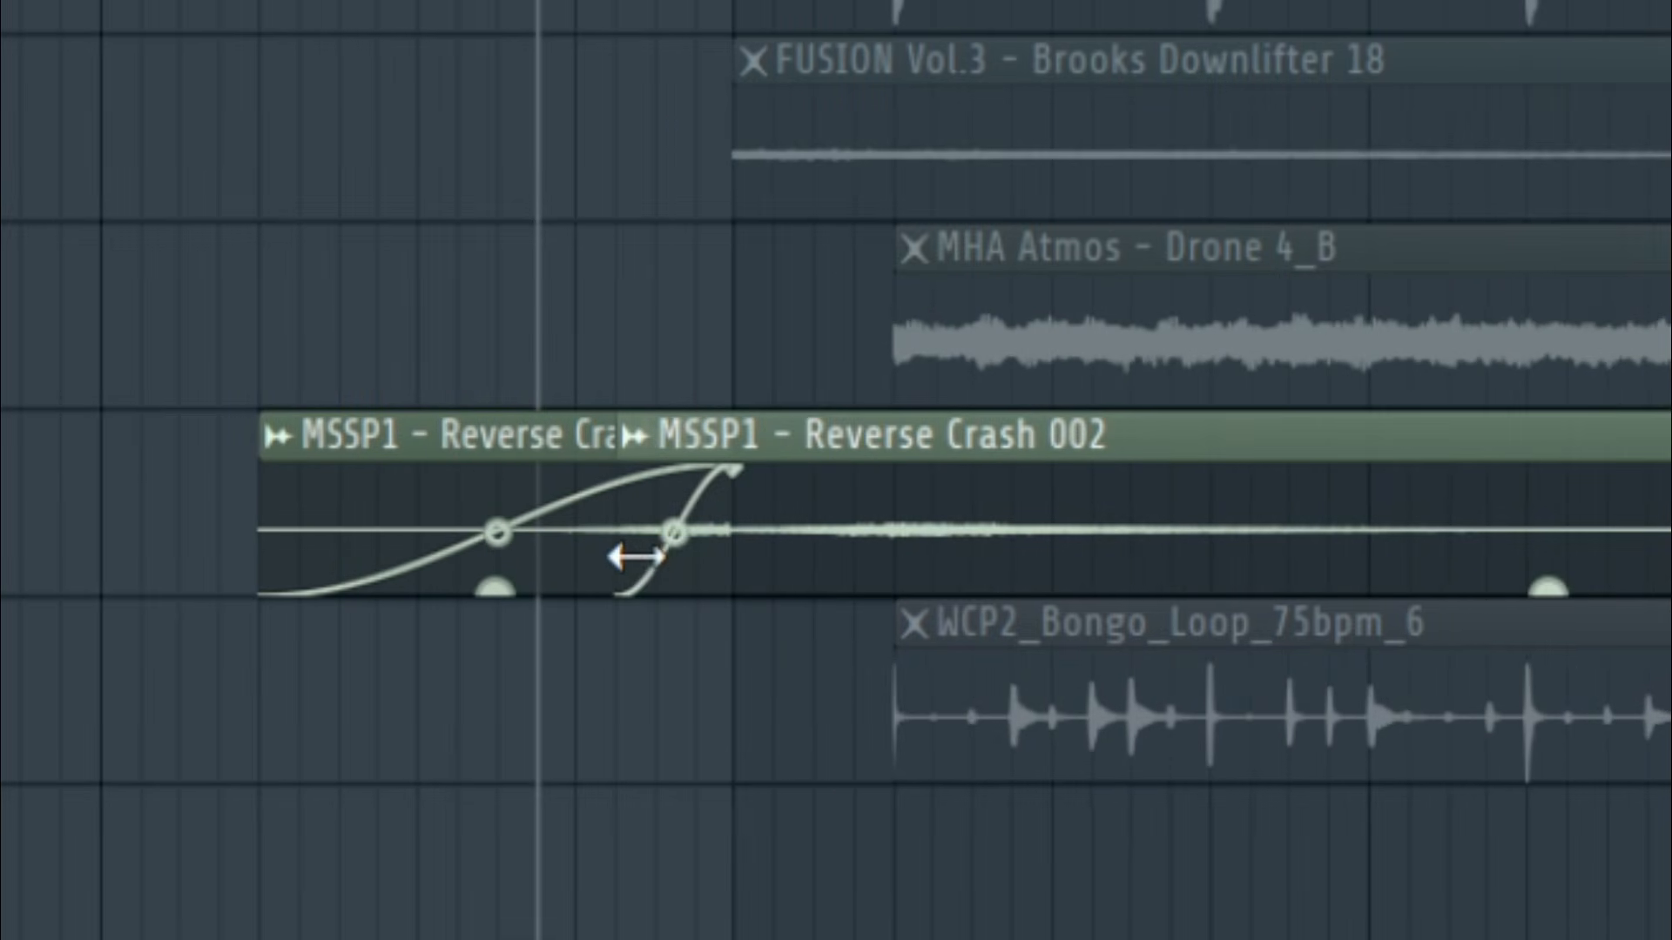
{"action": "key", "text": "ctrl+z"}
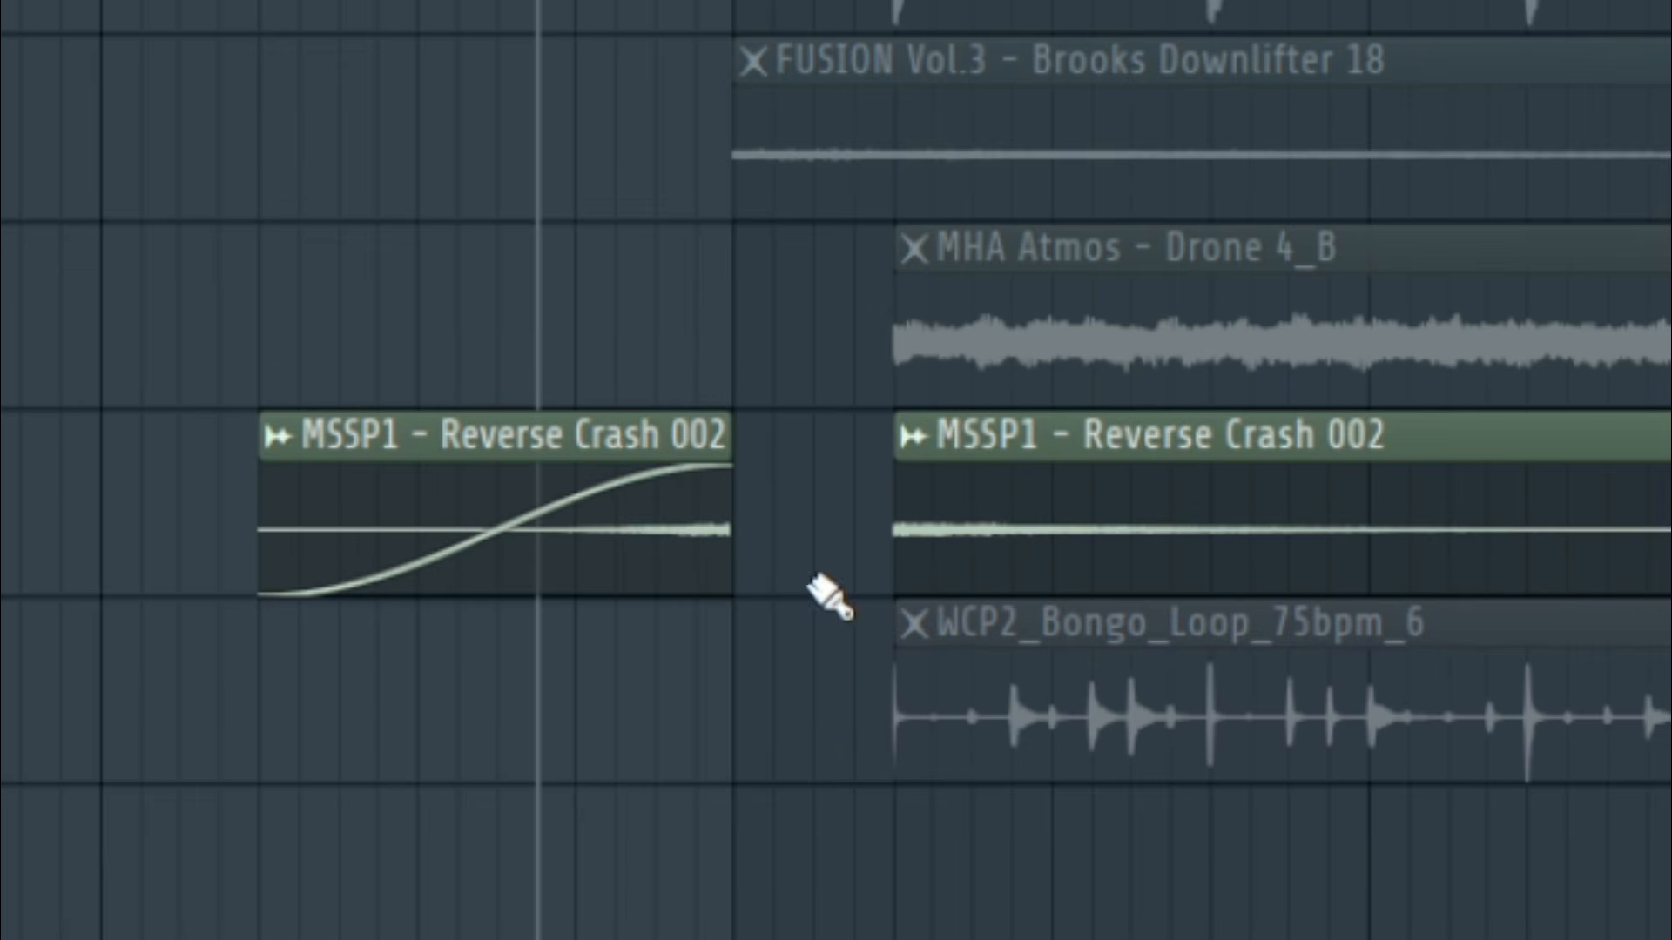
Play the MSSP1 - Reverse Crash 002, MHA Atmos - Drone 4_B and Clap Reverb tracks individually
{"action": "key", "text": "space"}
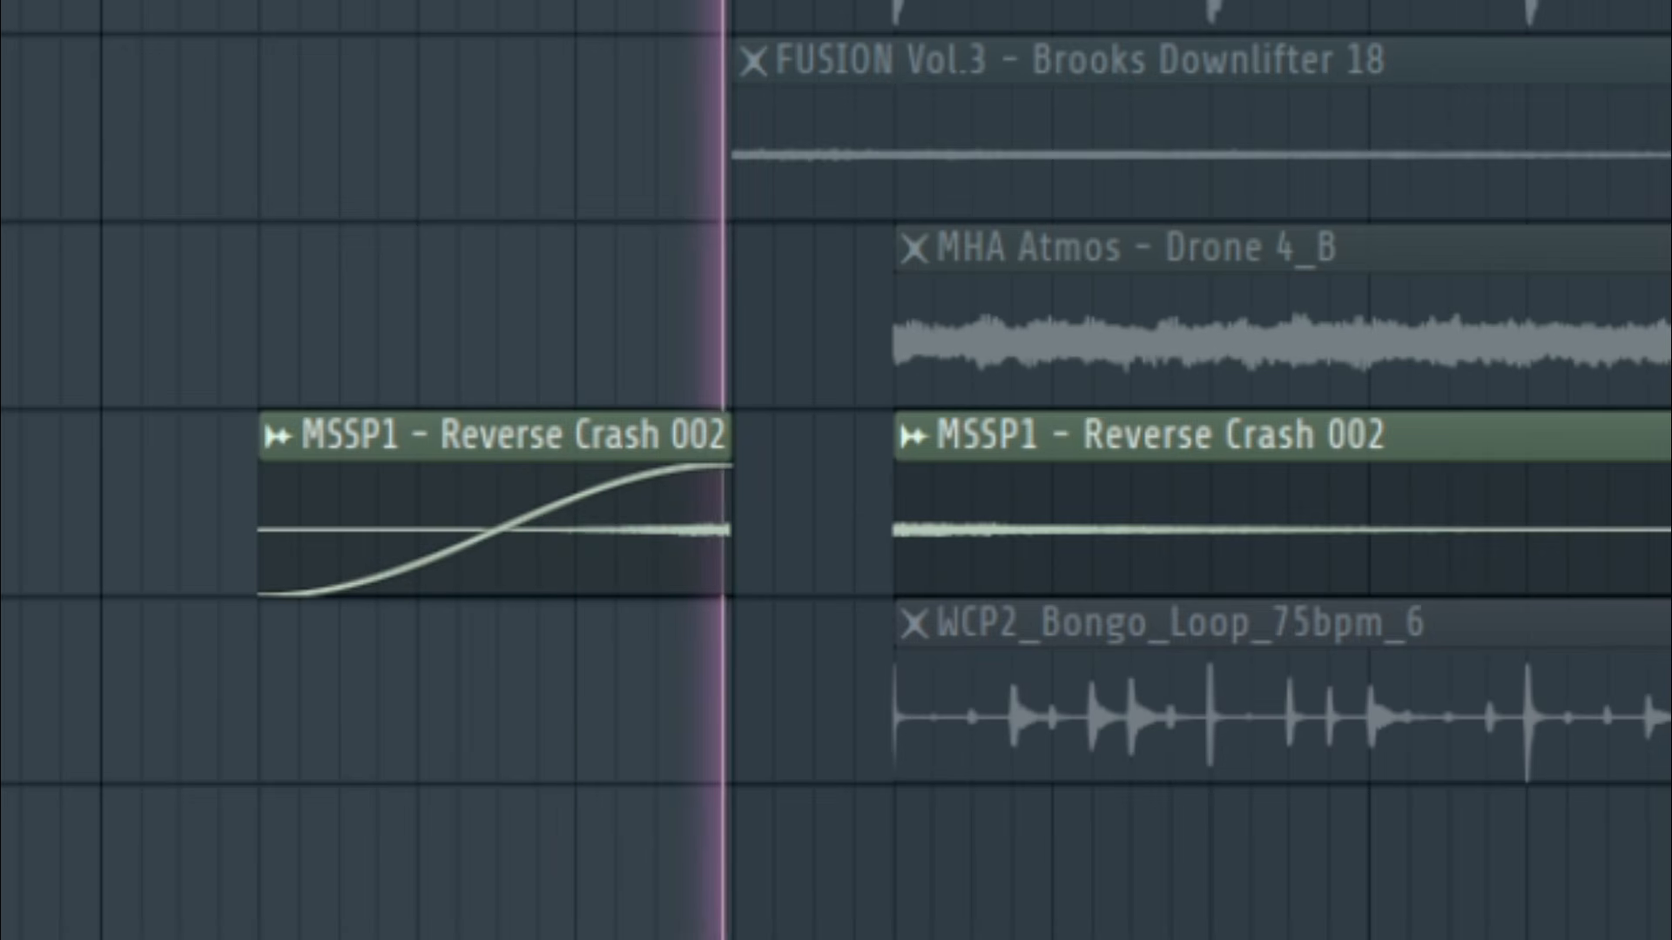
{"action": "key", "text": "space"}
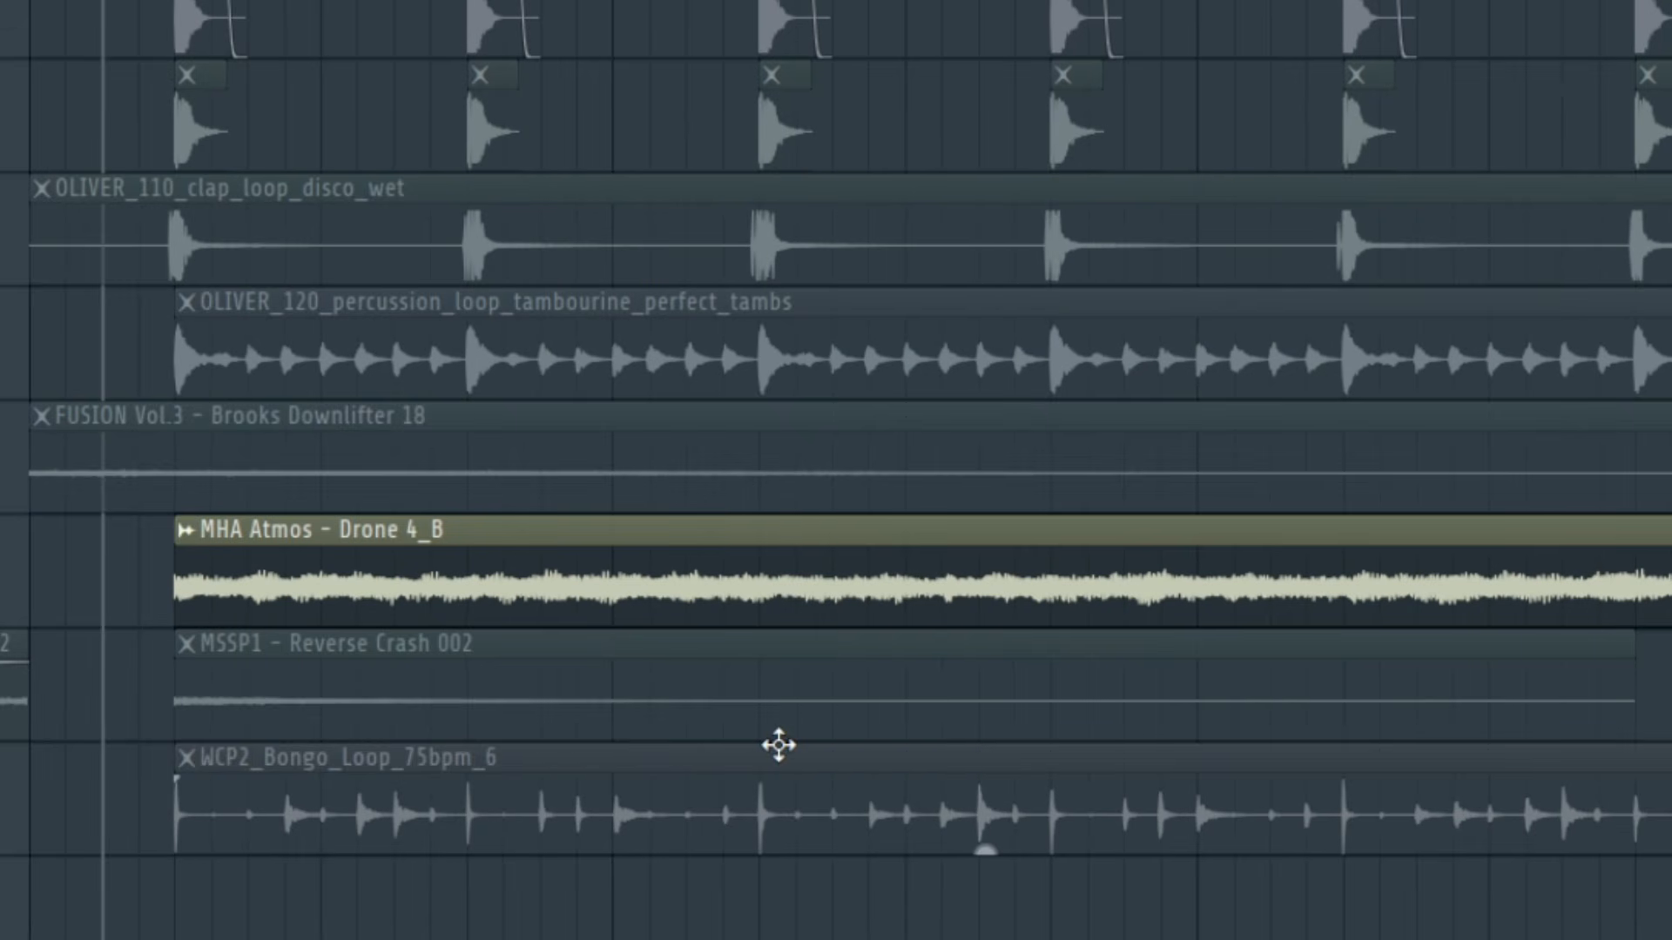
{"action": "key", "text": "space"}
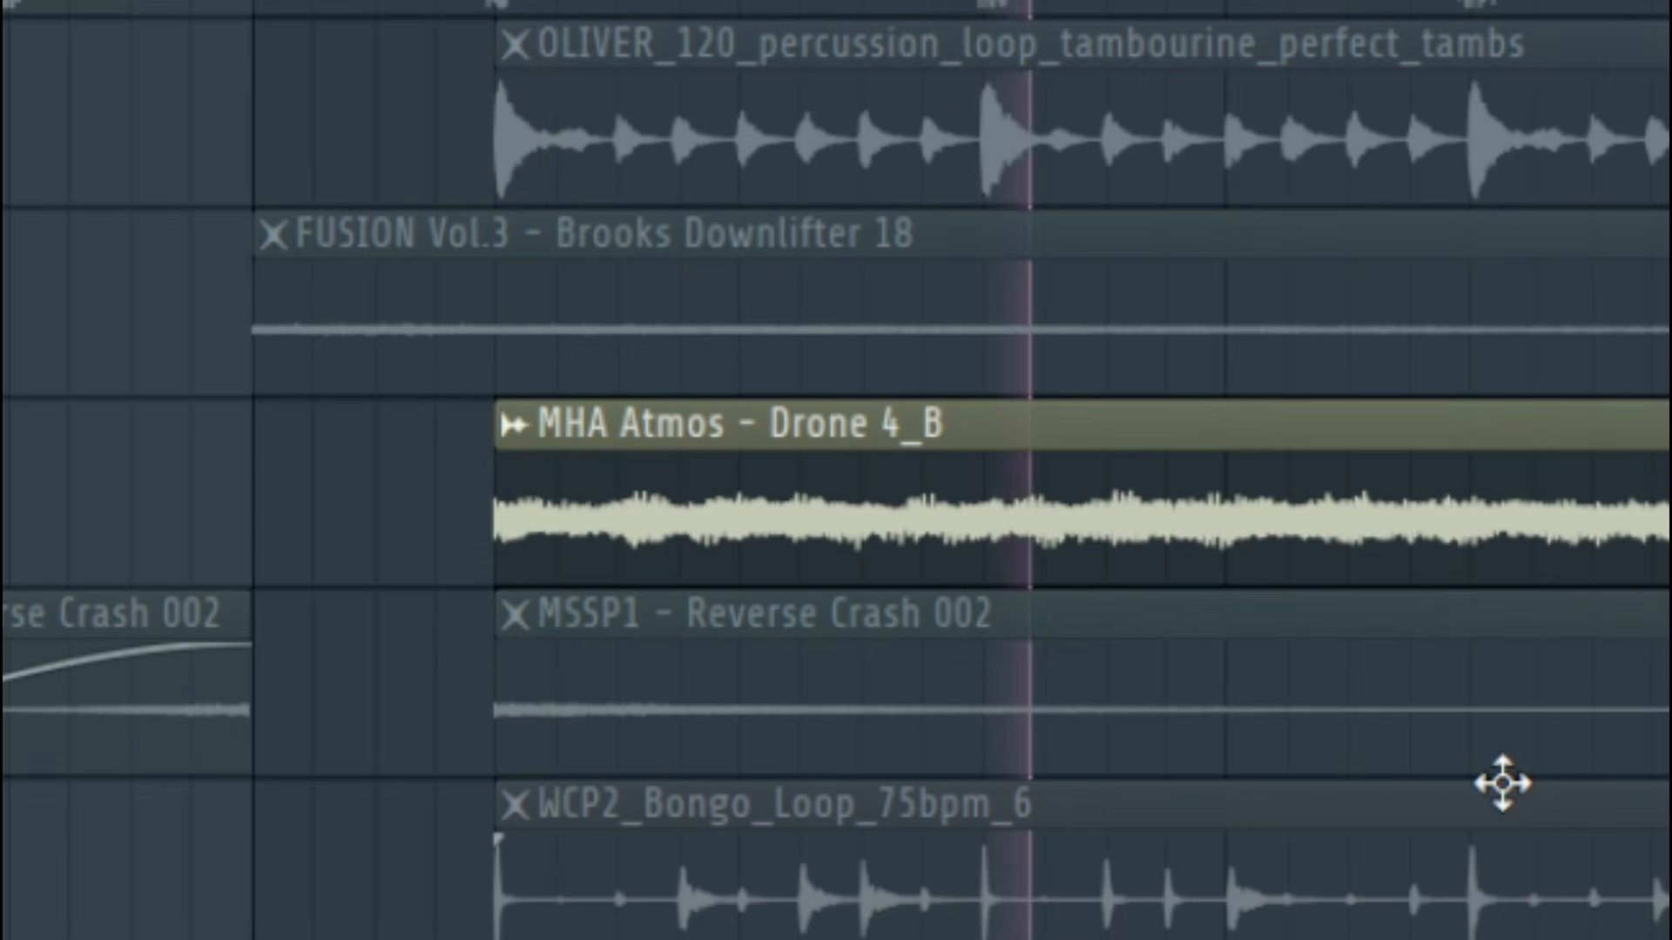
{"action": "key", "text": "space"}
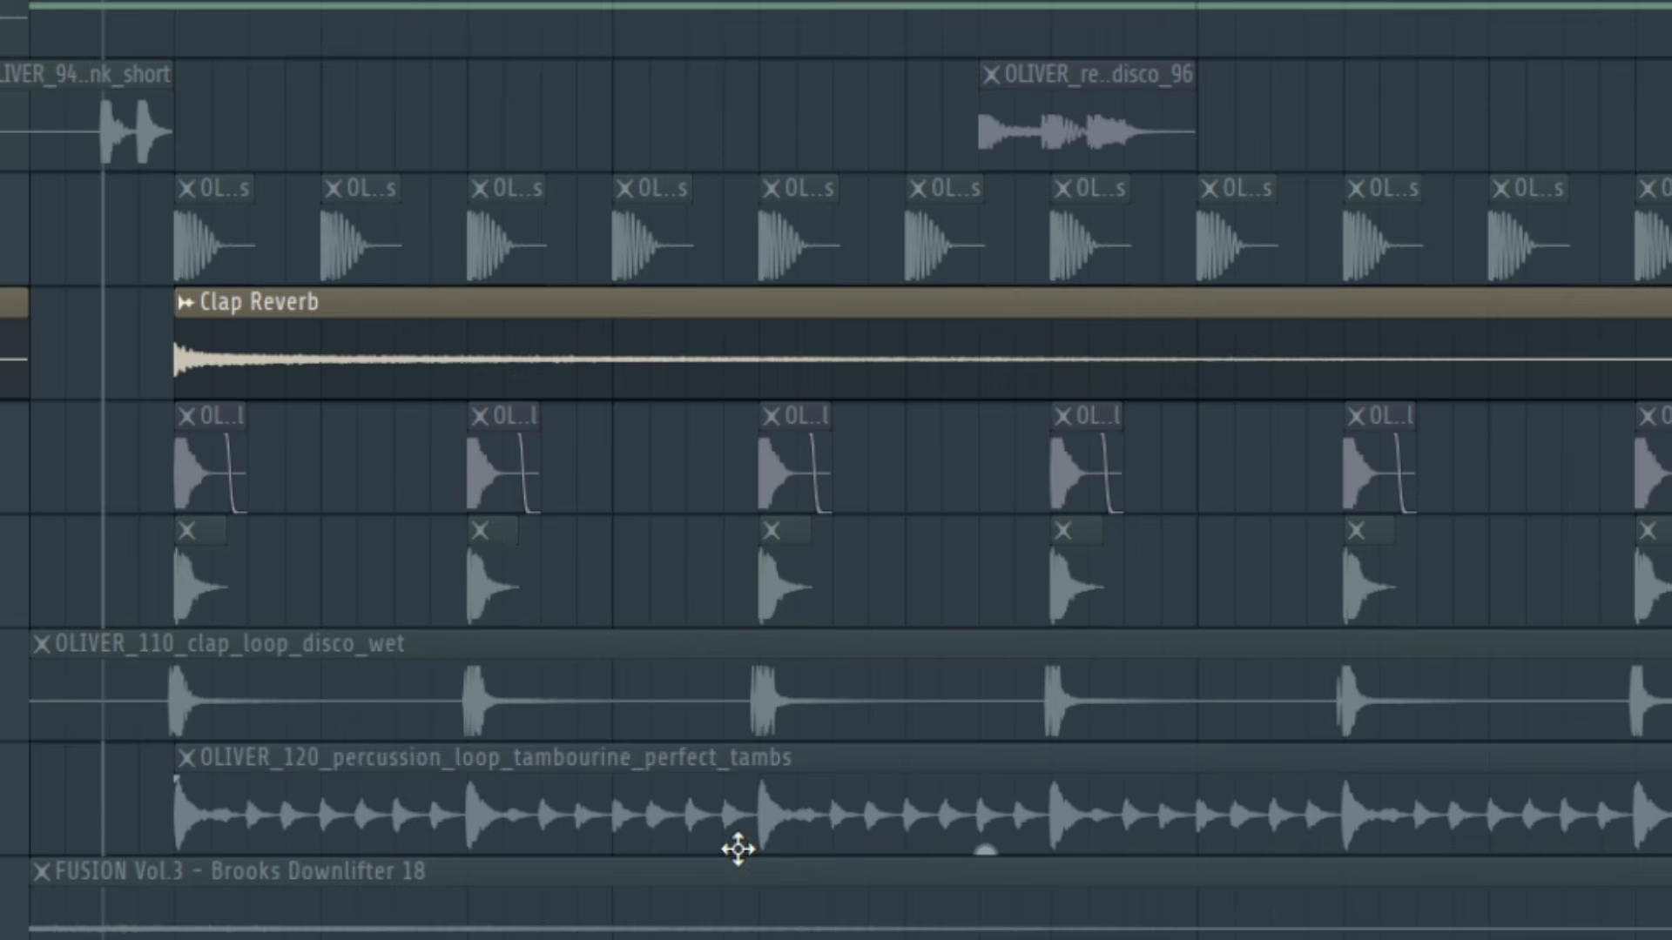
{"action": "key", "text": "space"}
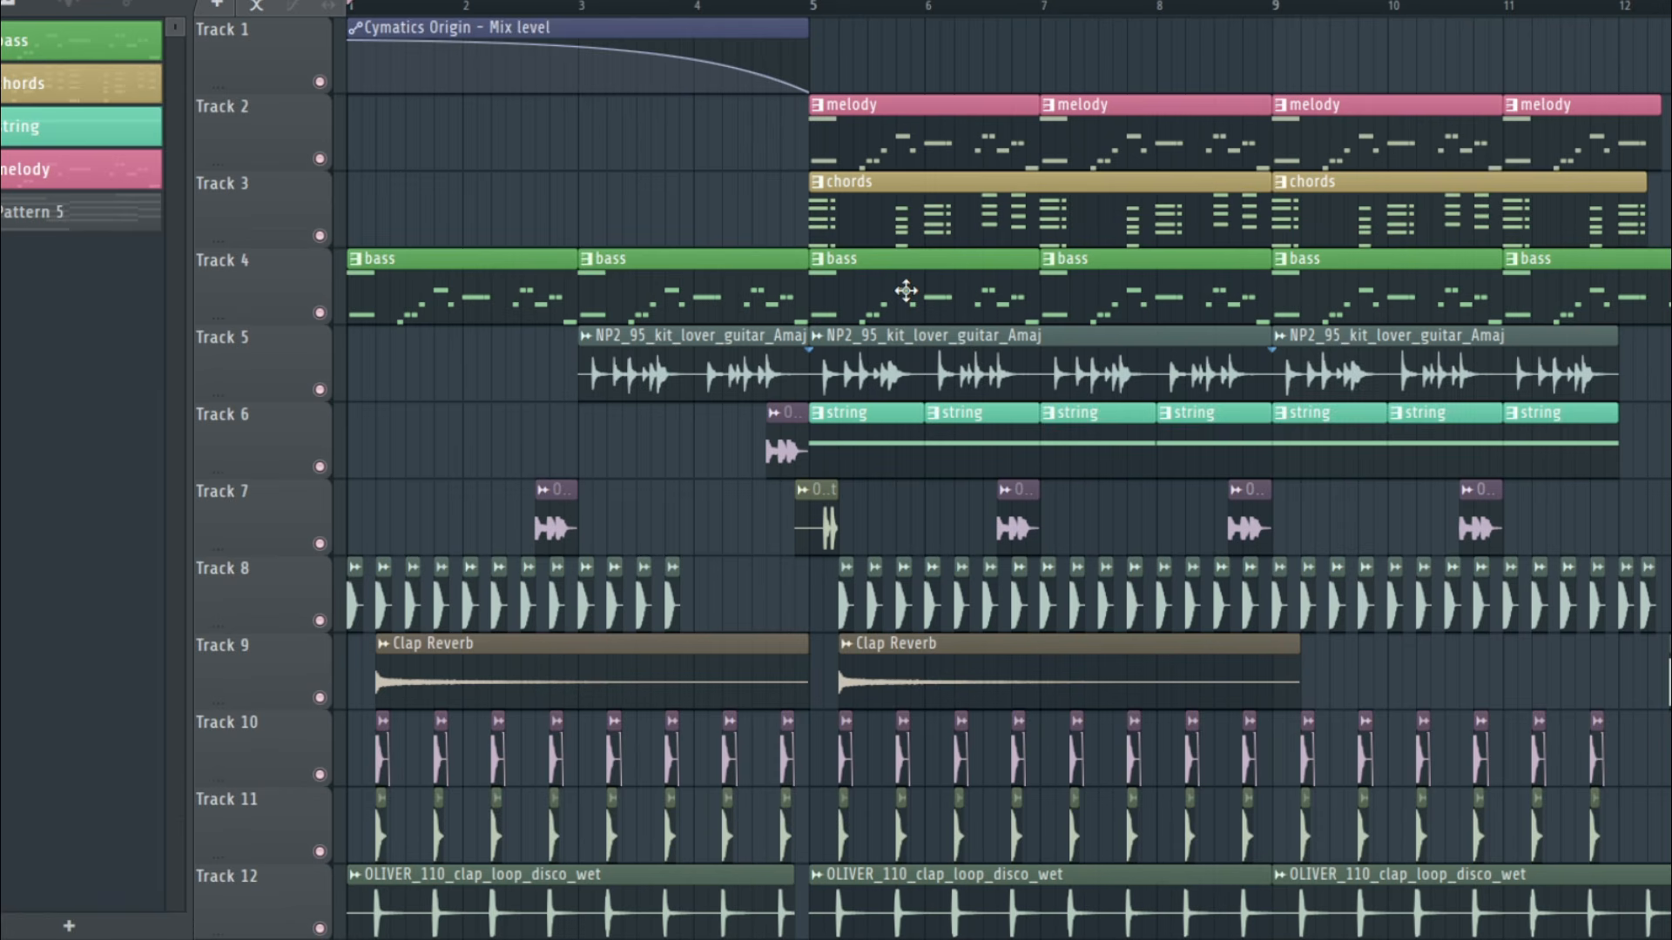
Look over the full playlist arrangement from track 1 to track 17 and place the playhead within bar 1
{"action": "scroll", "coordinate": [905, 291], "scroll_direction": "down", "scroll_amount": 5}
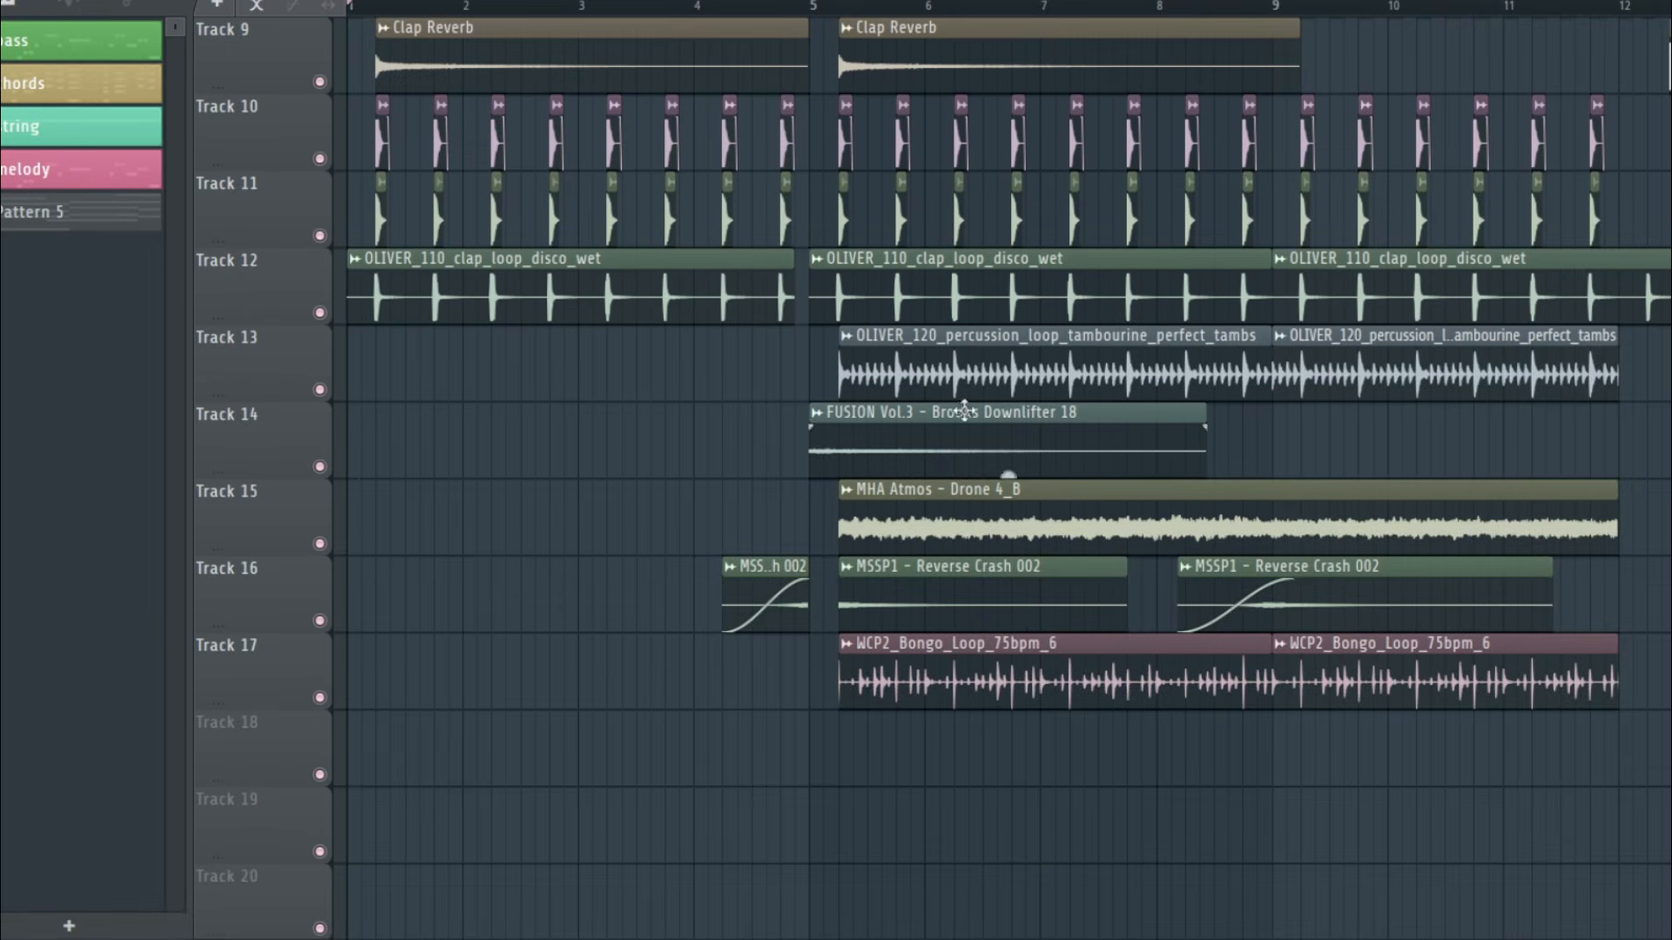
{"action": "scroll", "coordinate": [964, 409], "scroll_direction": "up", "scroll_amount": 7}
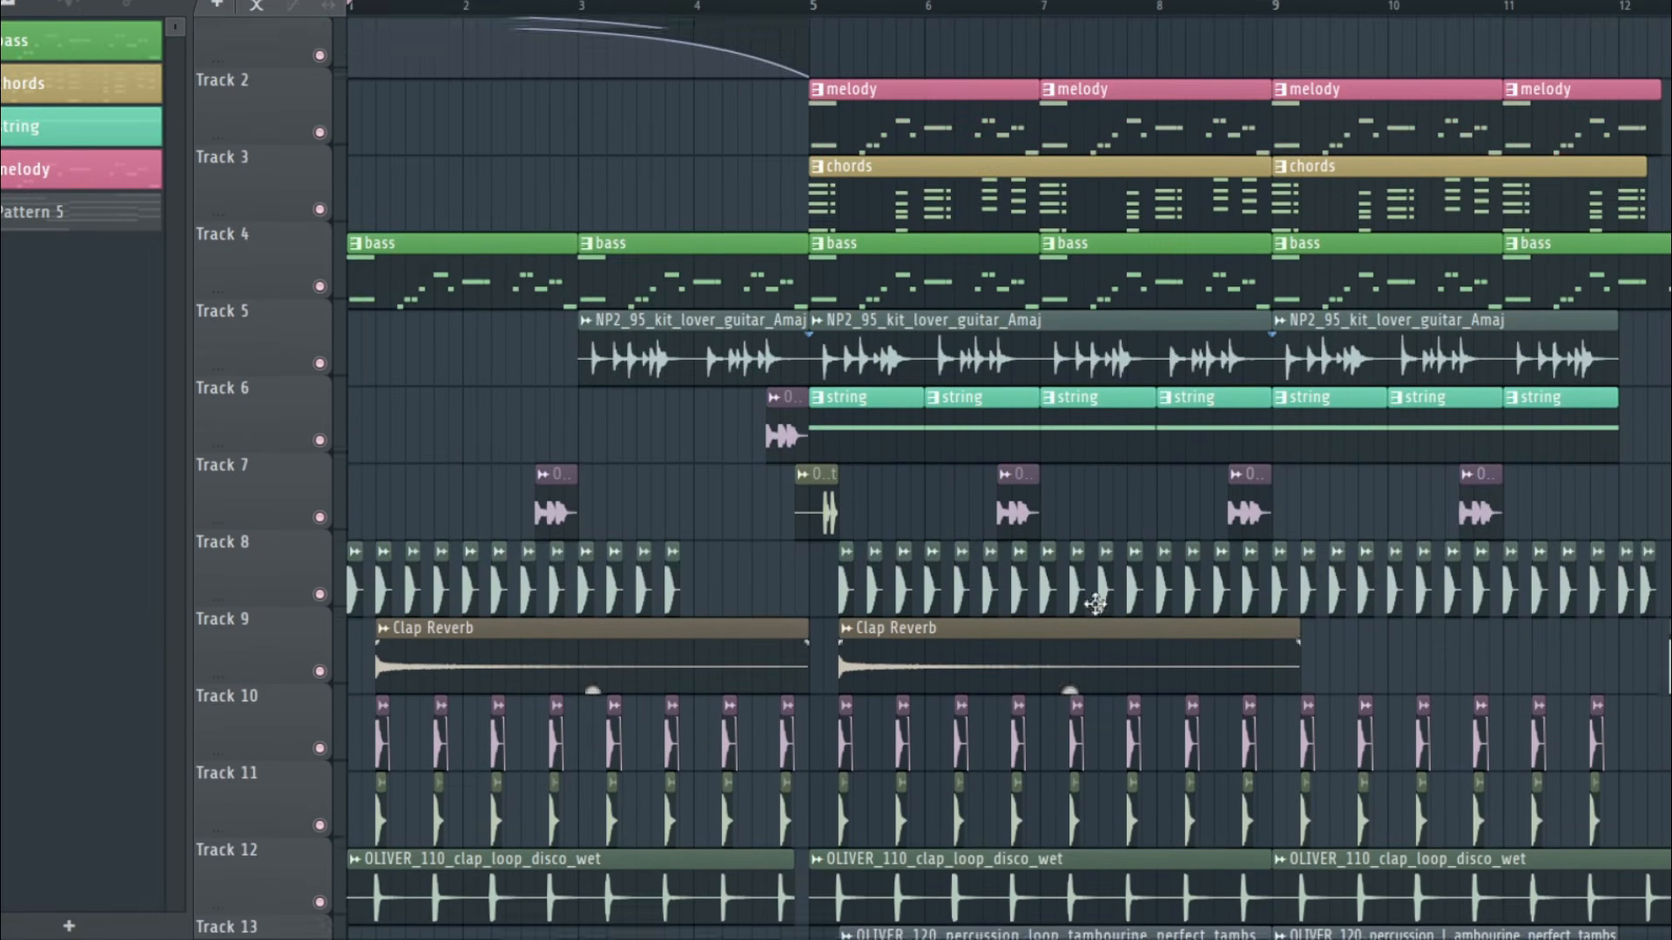
{"action": "scroll", "coordinate": [411, 8], "scroll_direction": "up", "scroll_amount": 3}
{"action": "left_click", "coordinate": [419, 6]}
{"action": "scroll", "coordinate": [475, 303], "scroll_direction": "left", "scroll_amount": 2}
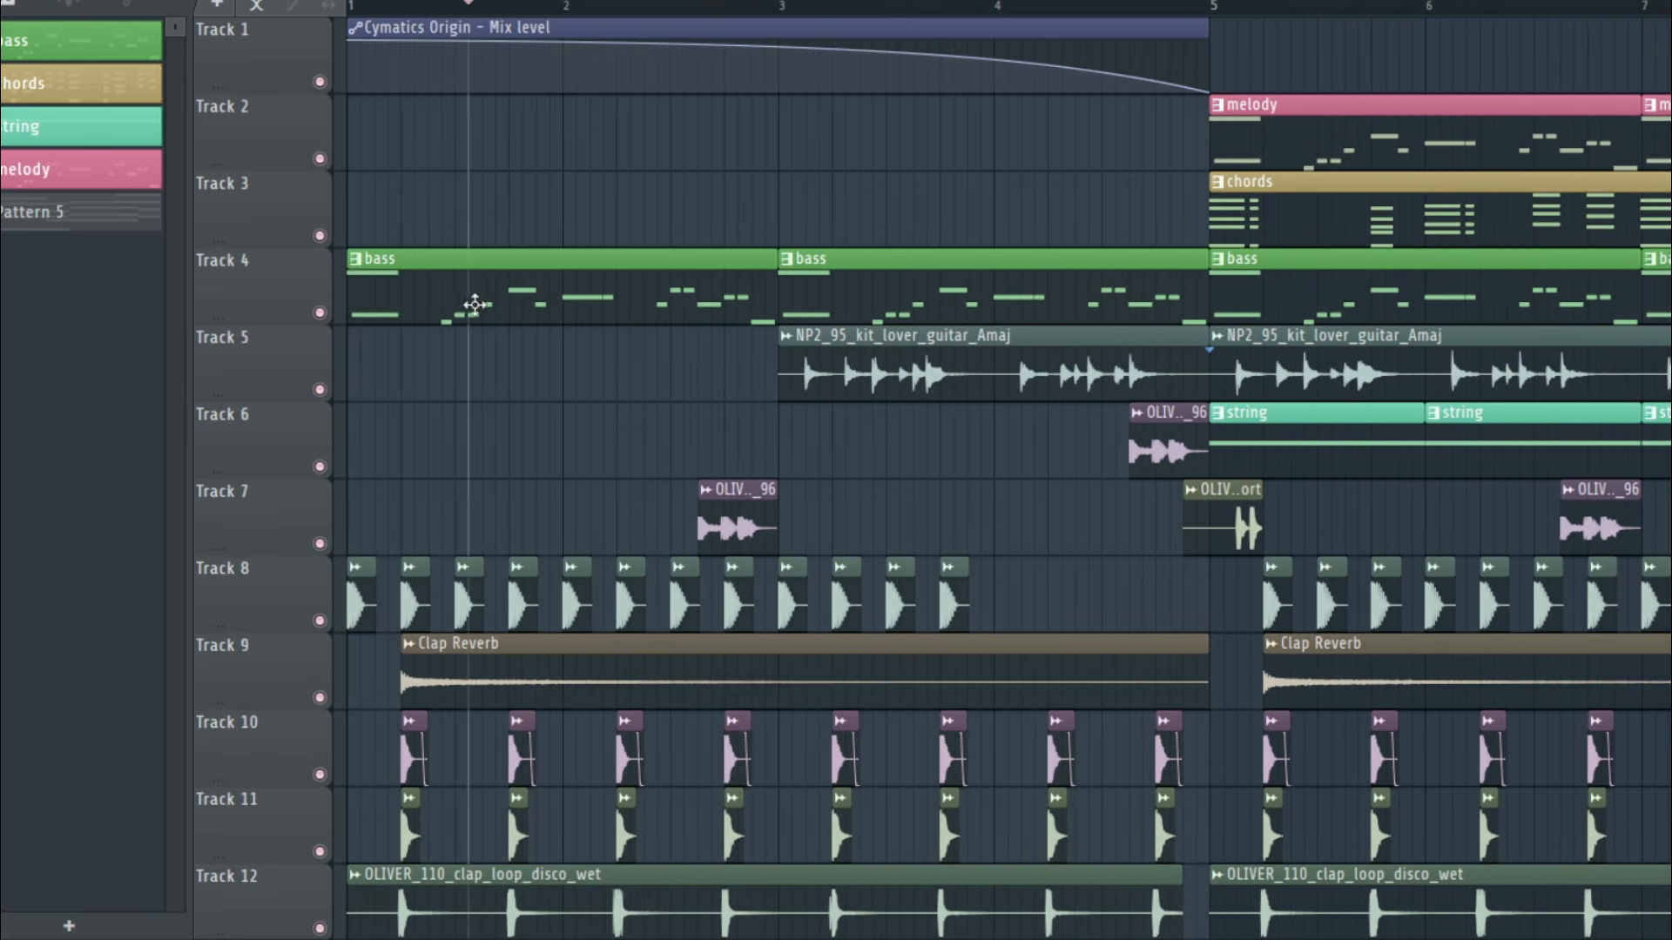
Select the intro section from bar 1 to bar 5 across all playlist tracks, and clear the selection
{"action": "scroll", "coordinate": [565, 335], "scroll_direction": "down", "scroll_amount": 3}
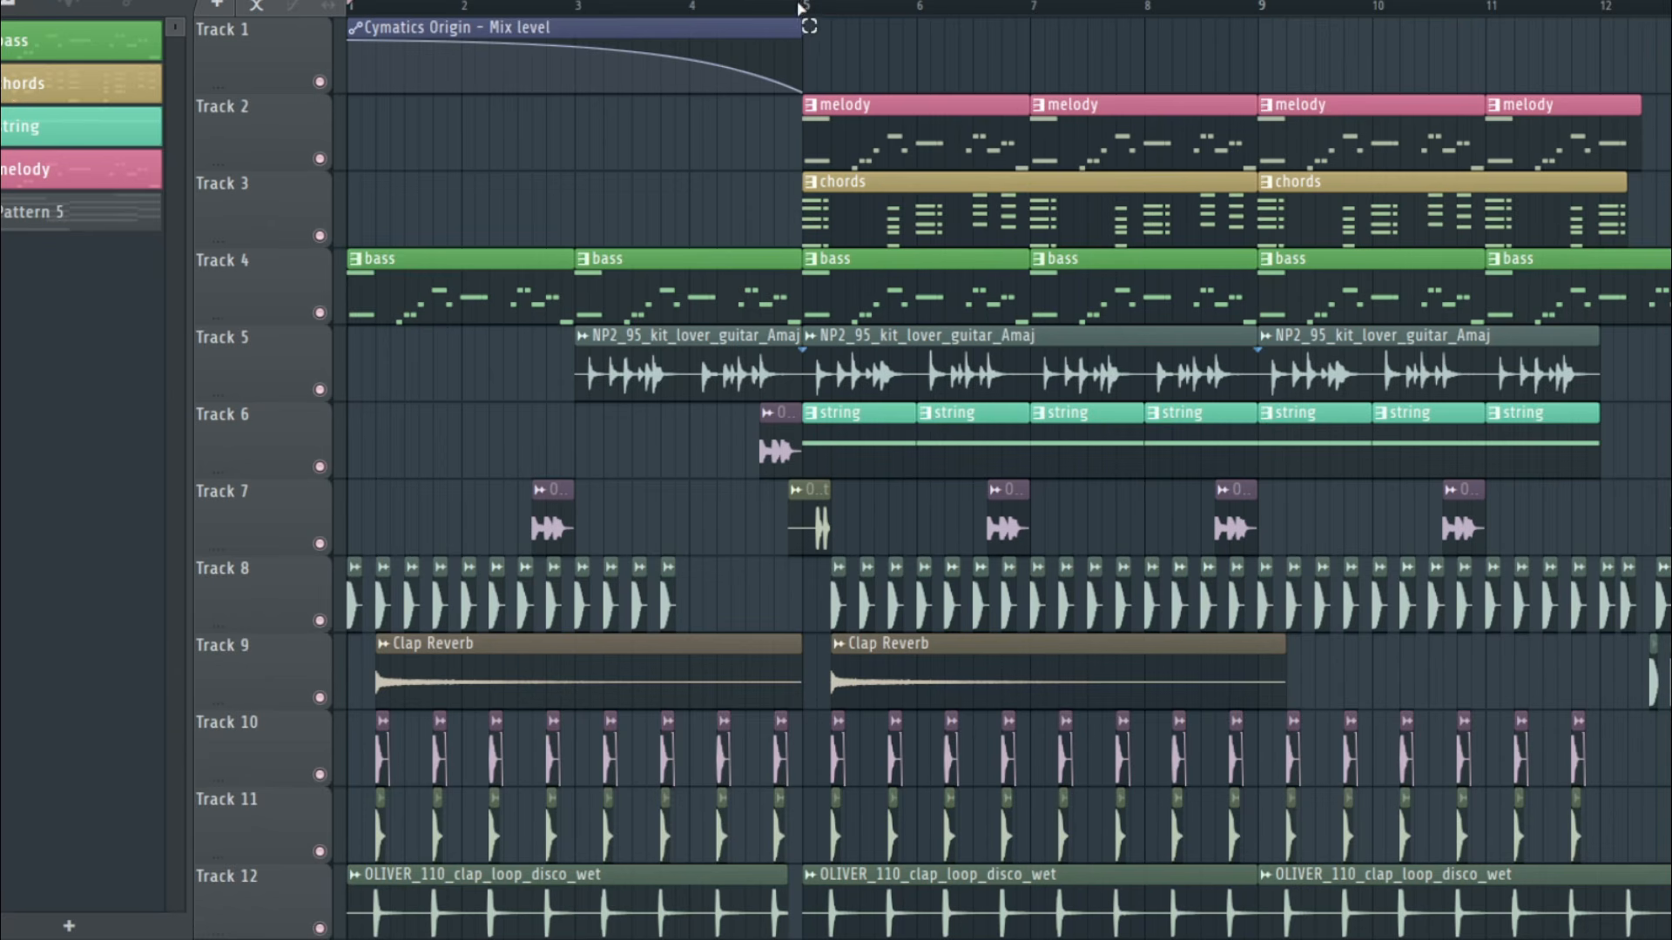
{"action": "left_click_drag", "start_coordinate": [801, 7], "coordinate": [334, 16]}
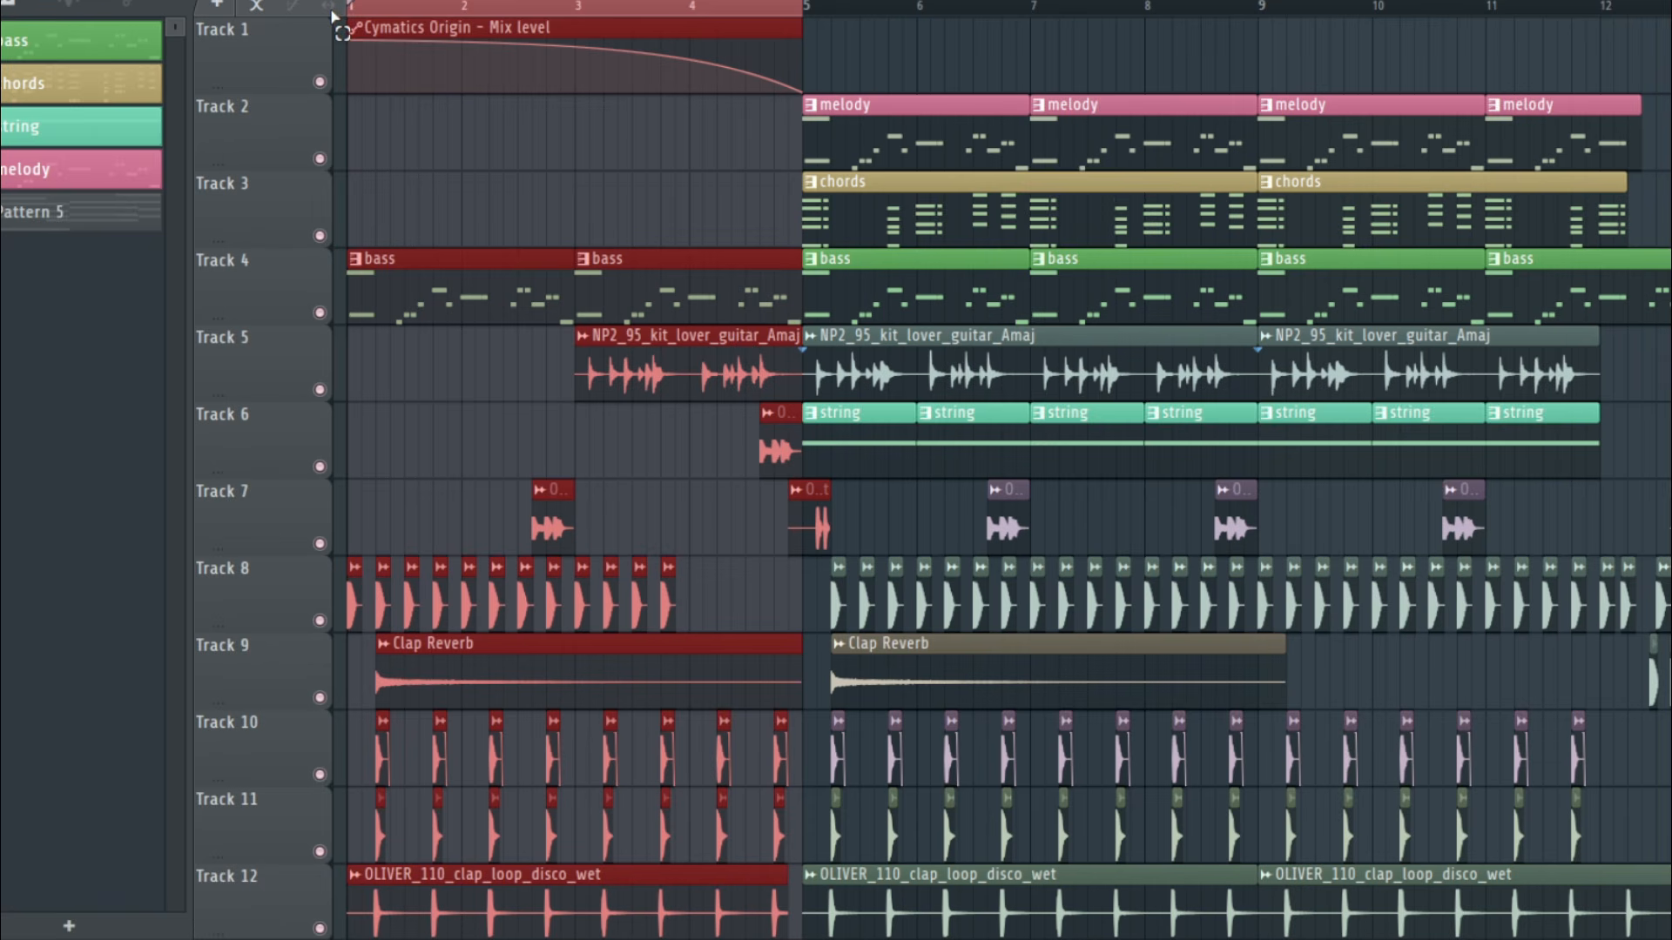
{"action": "left_click", "coordinate": [666, 3], "text": "ctrl"}
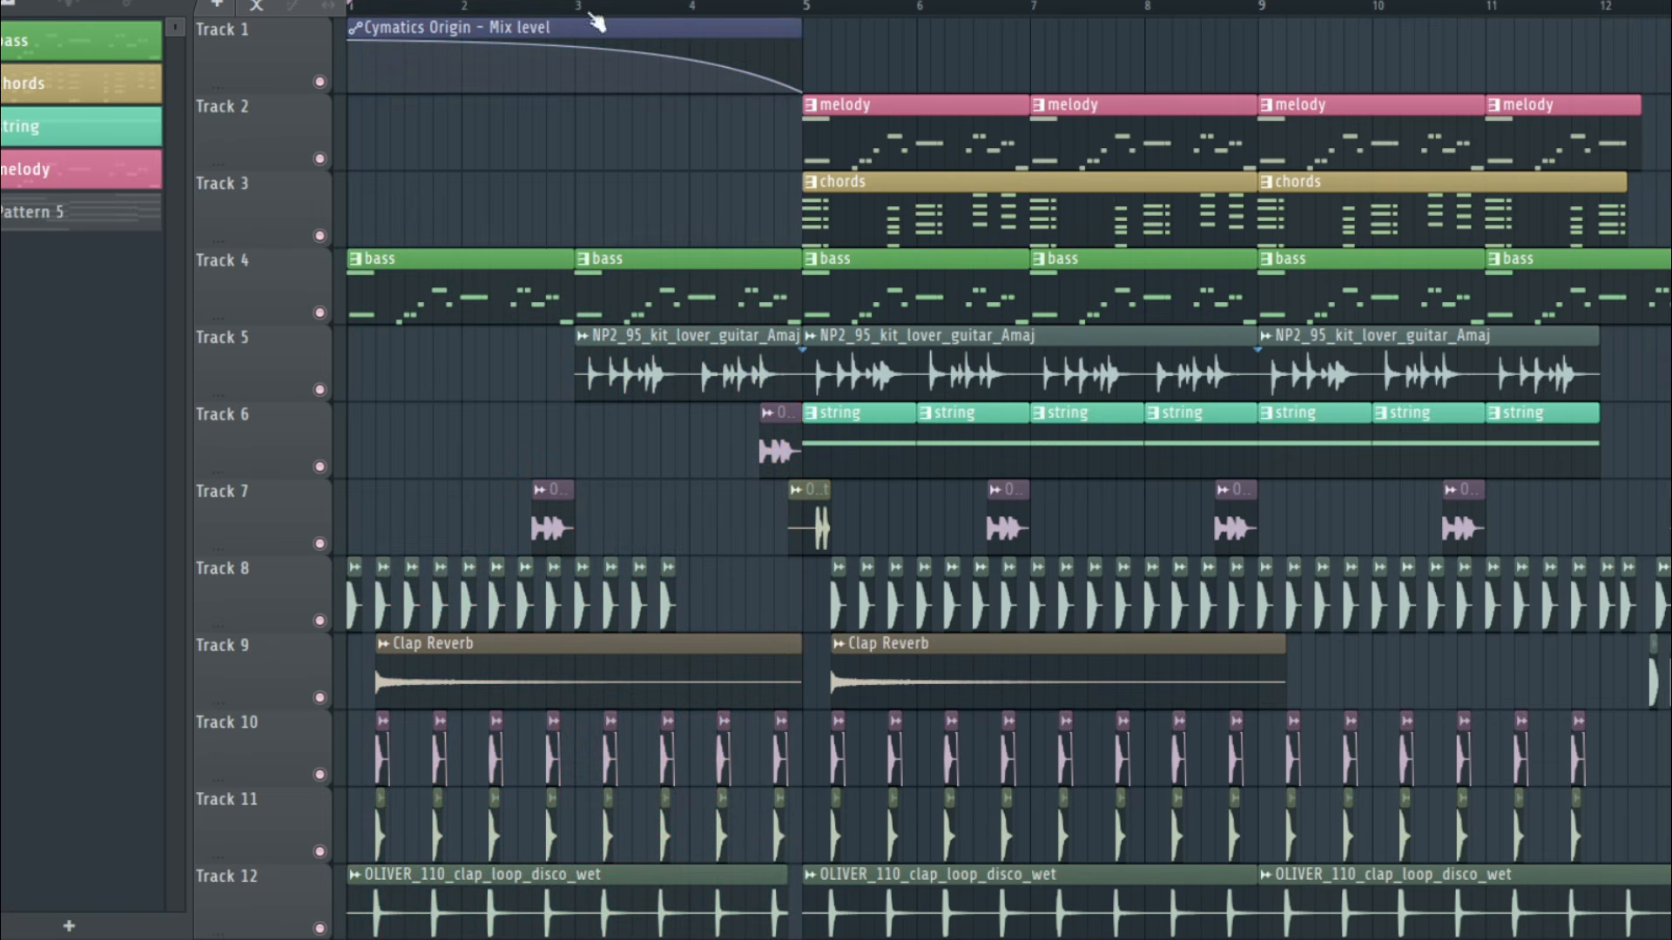
Place the playhead at bar 5 and look over the layers of the section from bar 5 onward, down to track 16
{"action": "left_click", "coordinate": [810, 7]}
{"action": "scroll", "coordinate": [1008, 479], "scroll_direction": "right", "scroll_amount": 1}
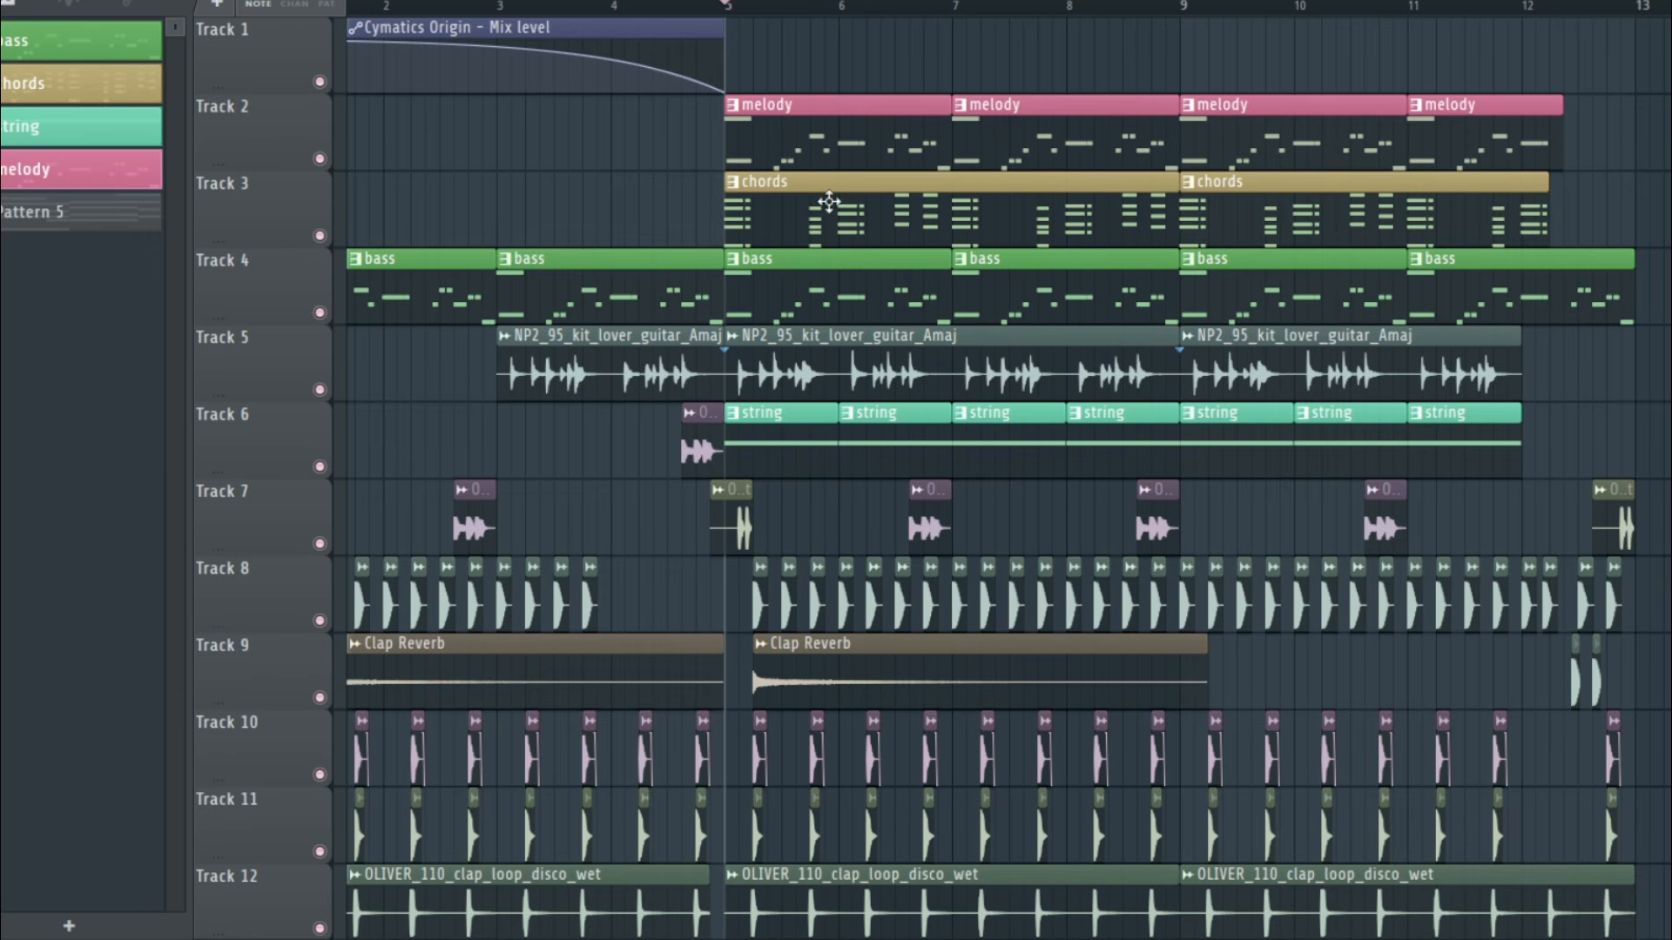
{"action": "scroll", "coordinate": [828, 202], "scroll_direction": "down", "scroll_amount": 1}
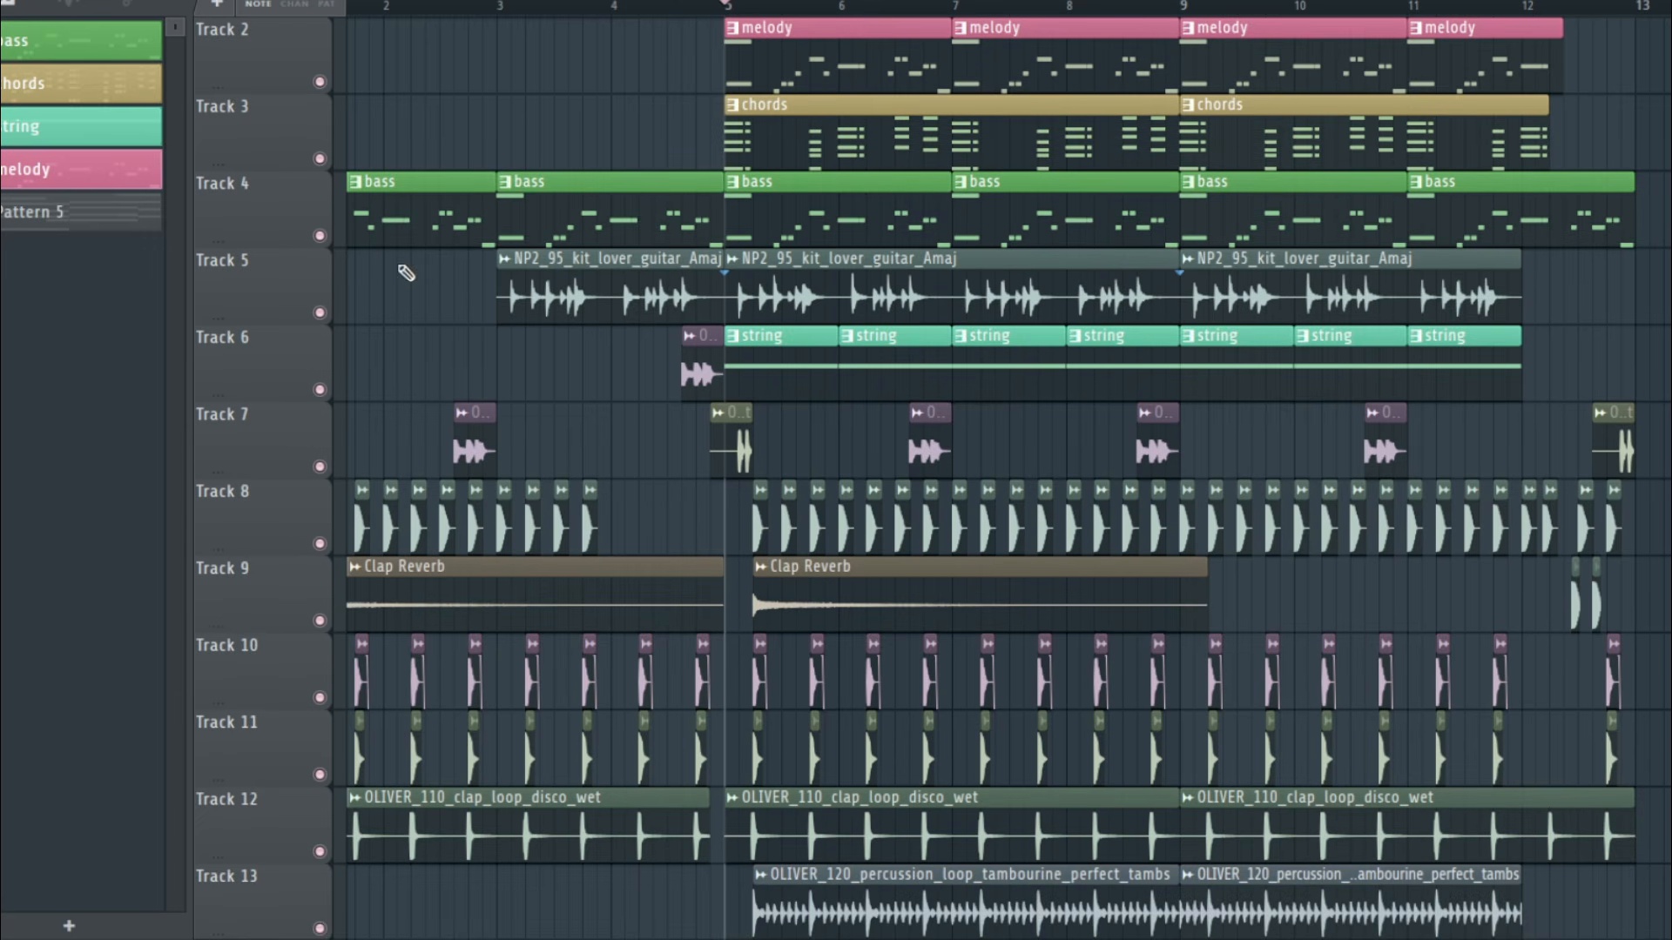
{"action": "scroll", "coordinate": [583, 264], "scroll_direction": "down", "scroll_amount": 2}
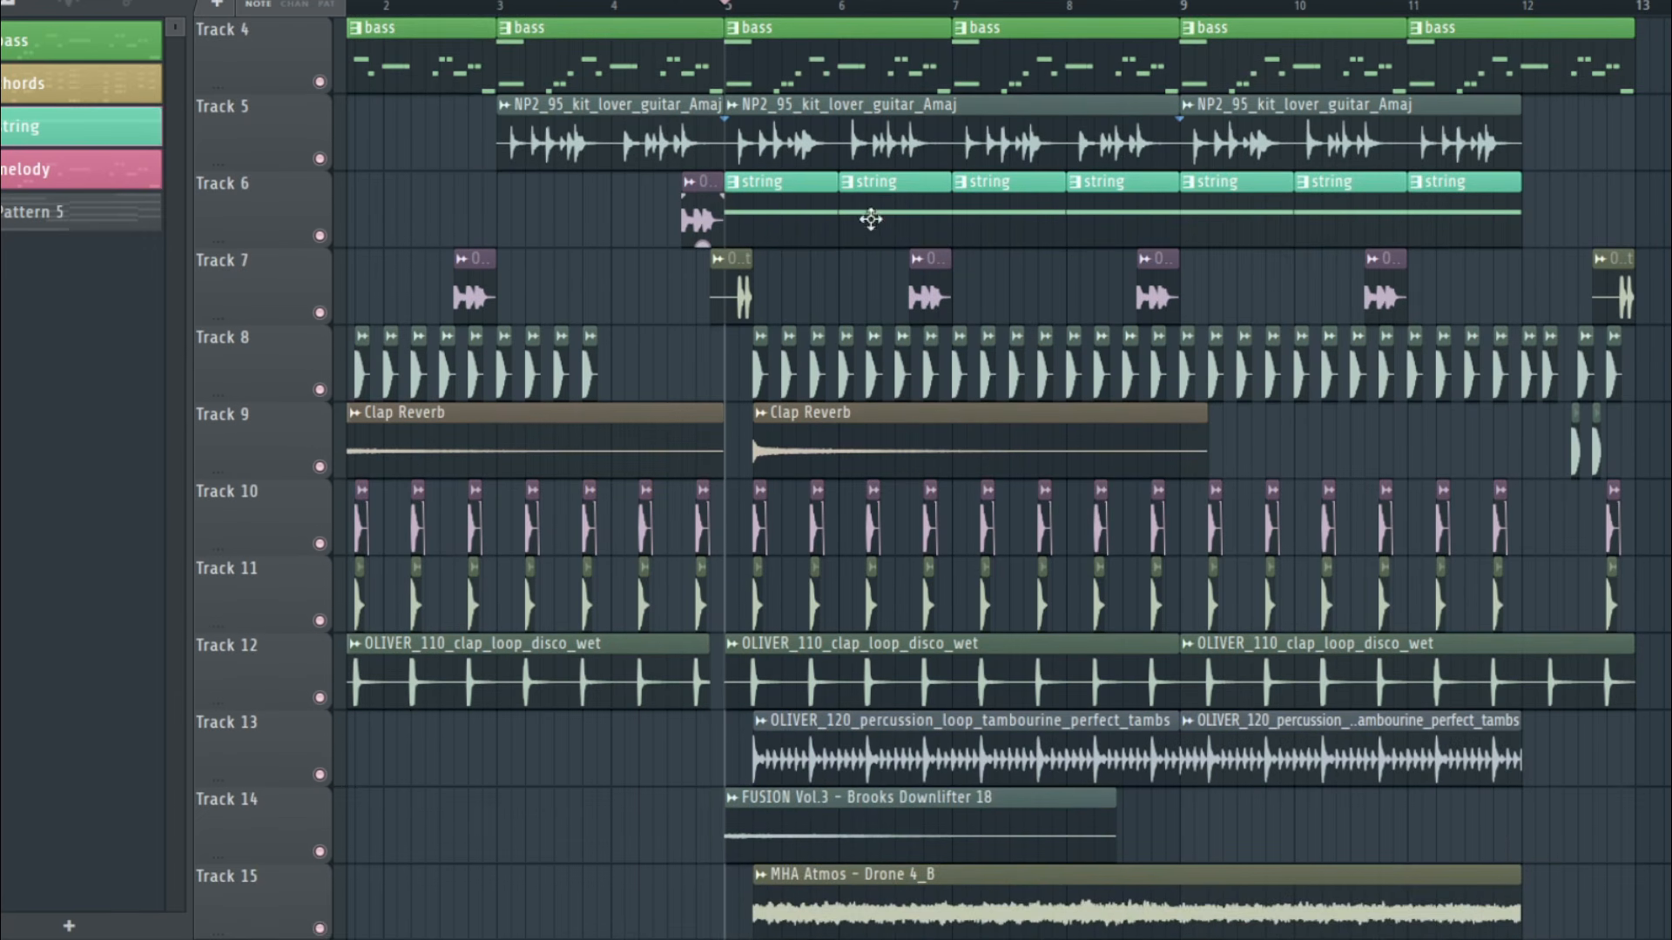
{"action": "scroll", "coordinate": [870, 219], "scroll_direction": "down", "scroll_amount": 1}
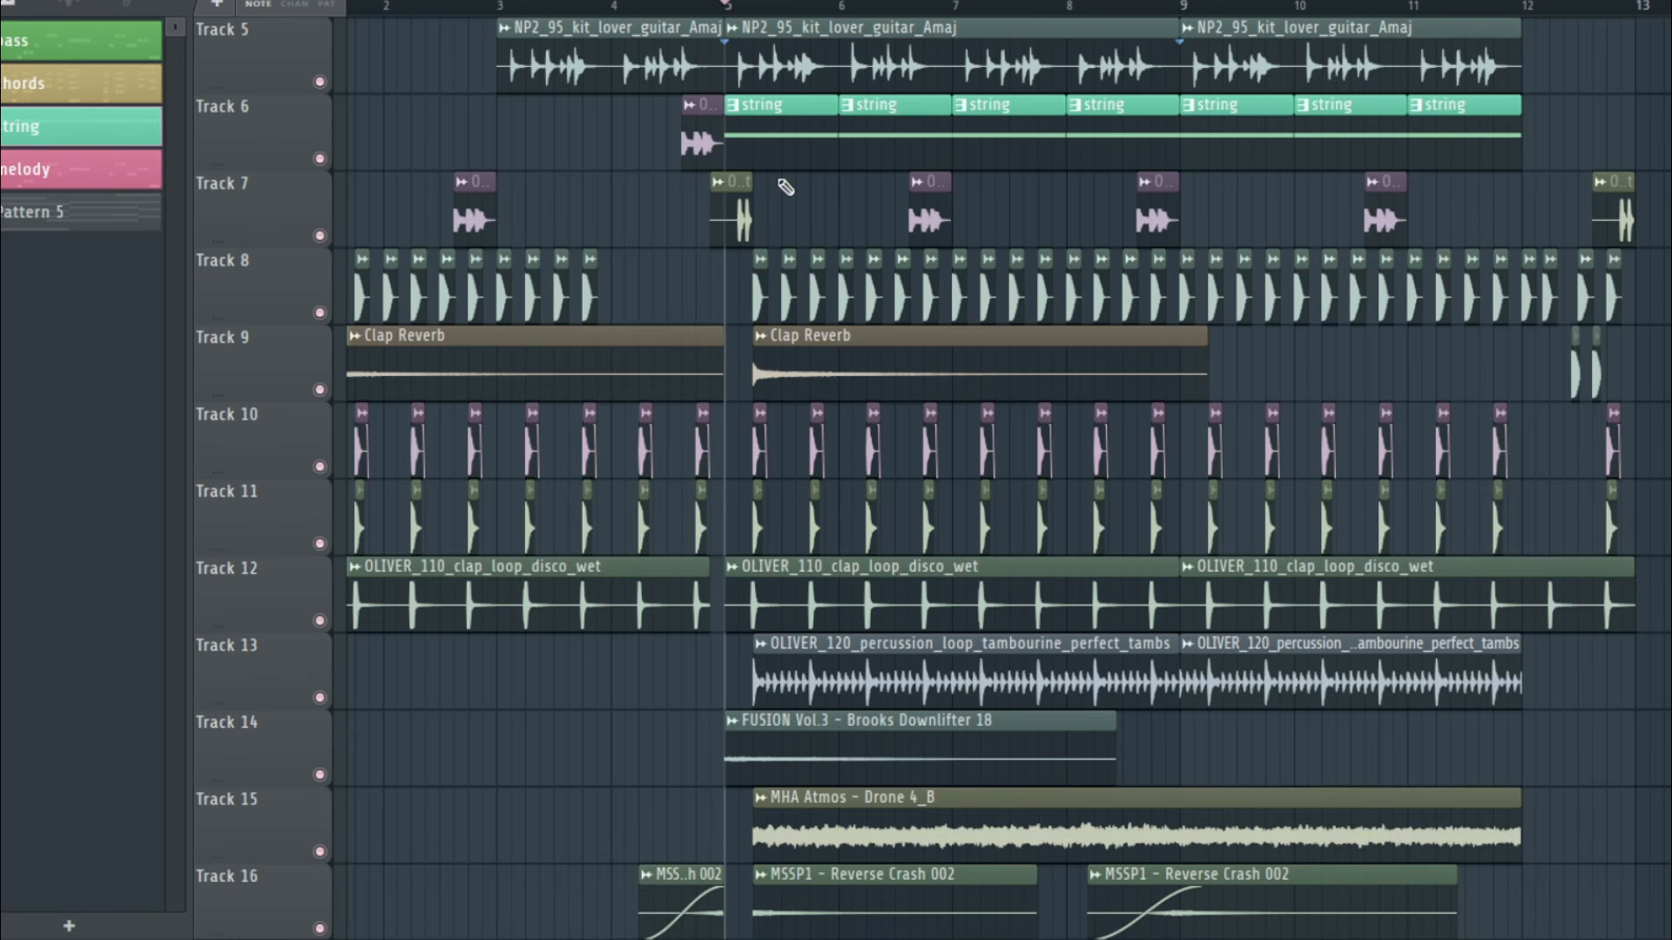
{"action": "scroll", "coordinate": [672, 425], "scroll_direction": "down", "scroll_amount": 1}
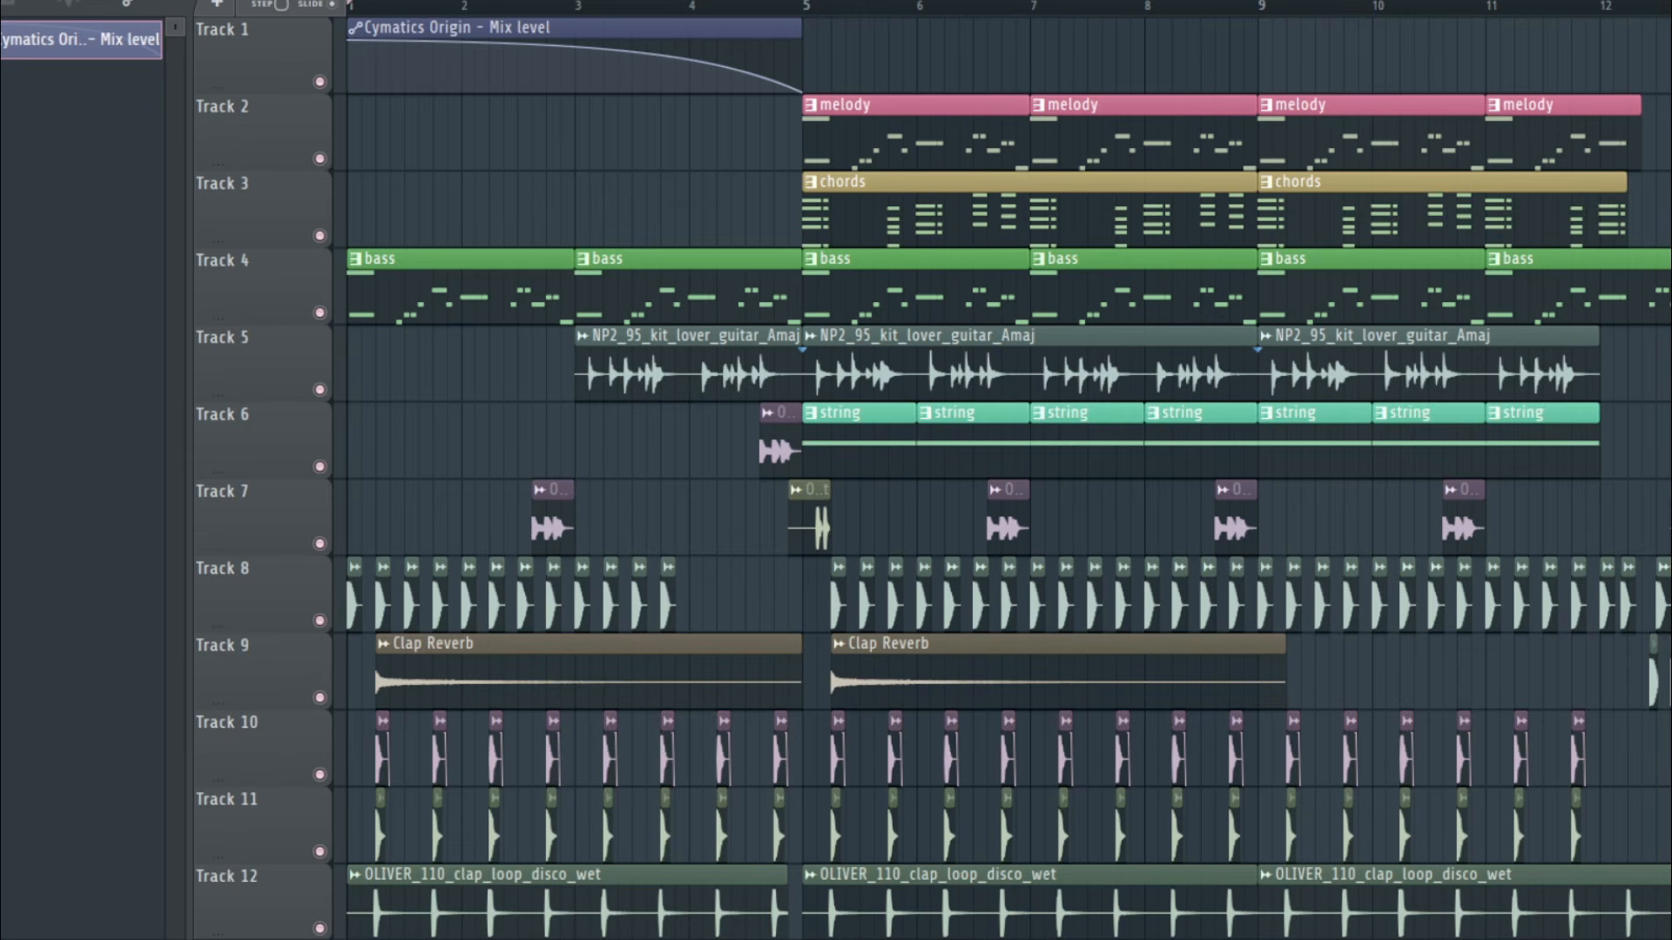
Open the Cymatics Origin effect on the mixer's Master track and move its window clear of the effect slots
{"action": "key", "text": "F9"}
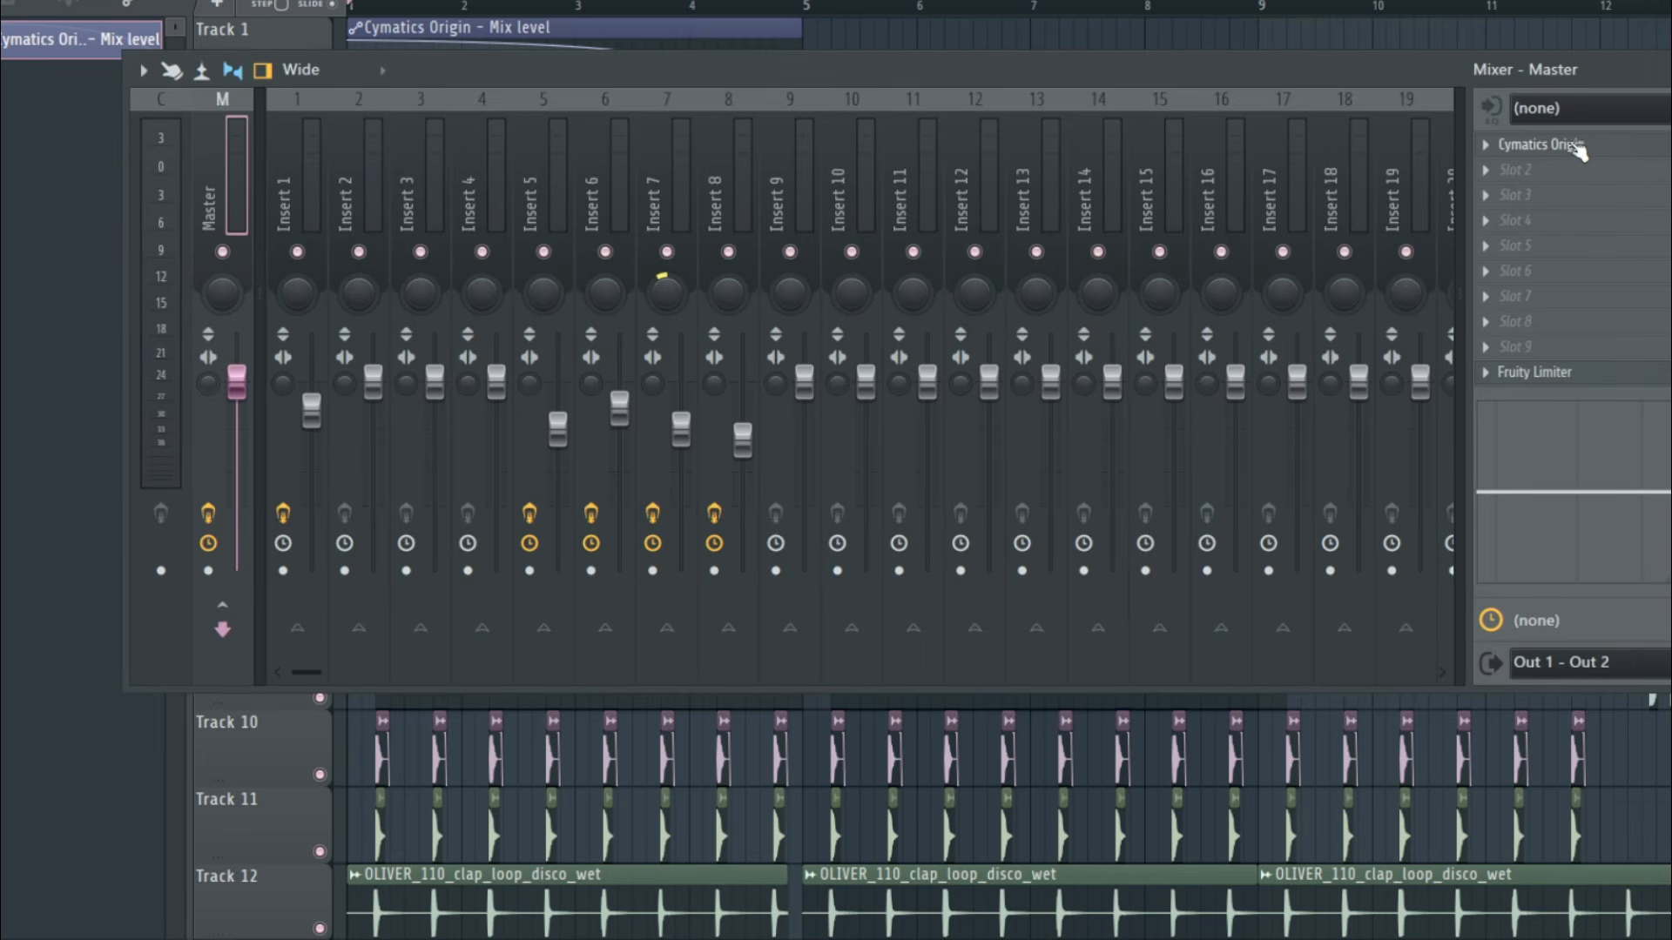
{"action": "left_click", "coordinate": [1539, 145]}
{"action": "left_click_drag", "start_coordinate": [455, 81], "coordinate": [1021, 144]}
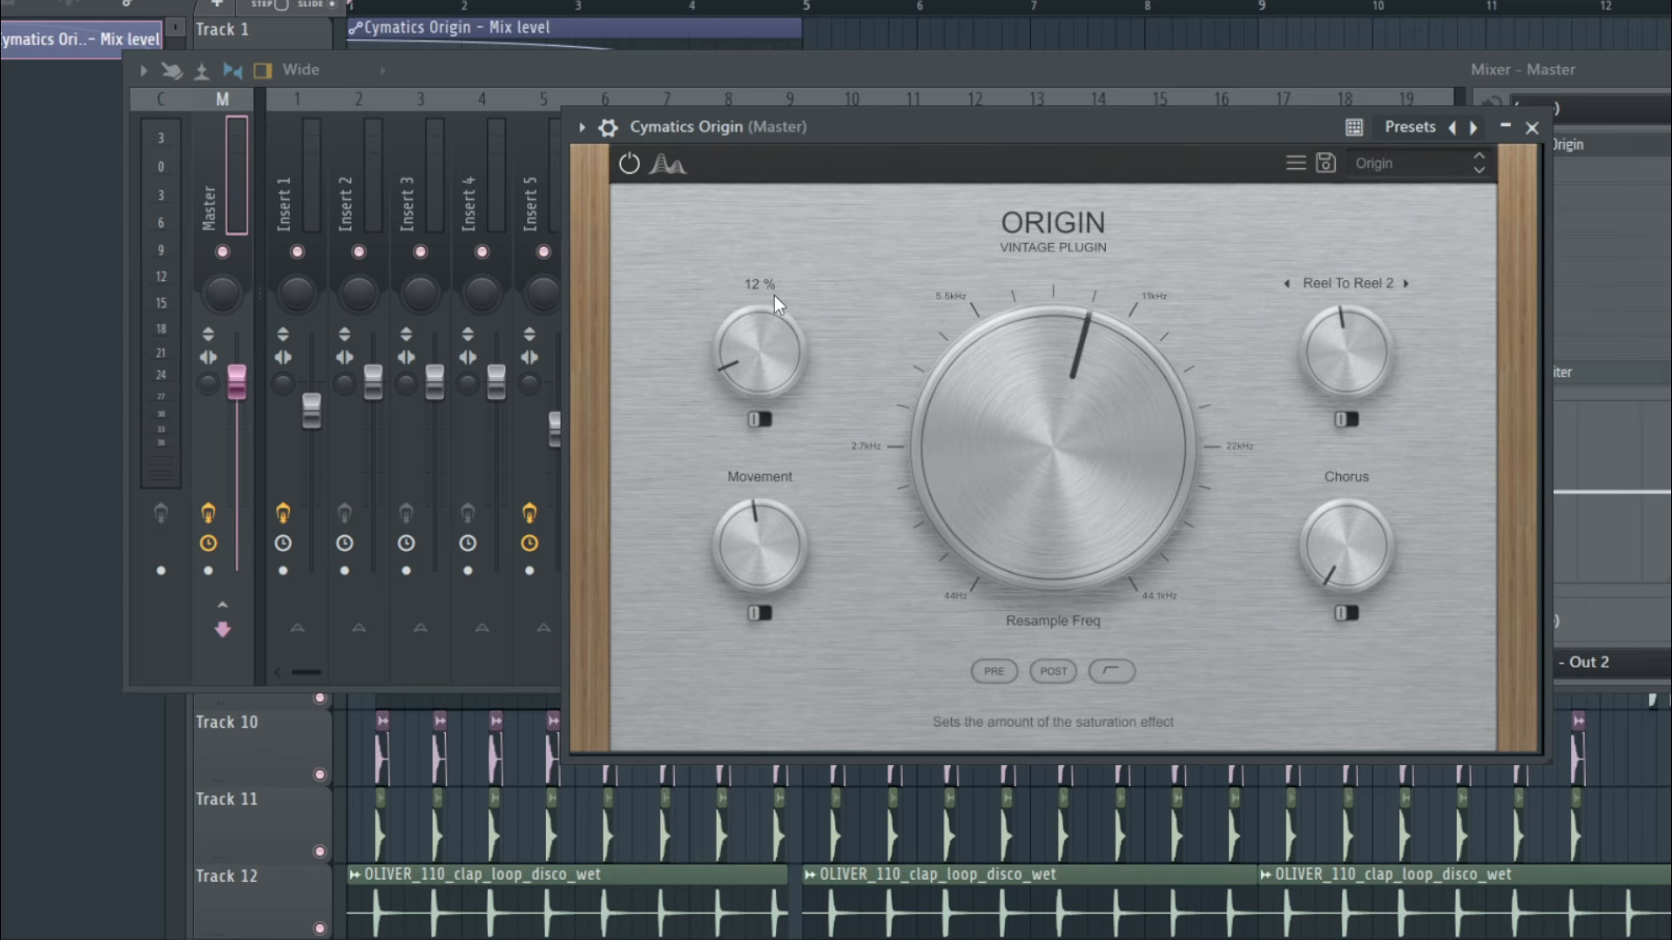
{"action": "left_click_drag", "start_coordinate": [875, 120], "coordinate": [603, 107]}
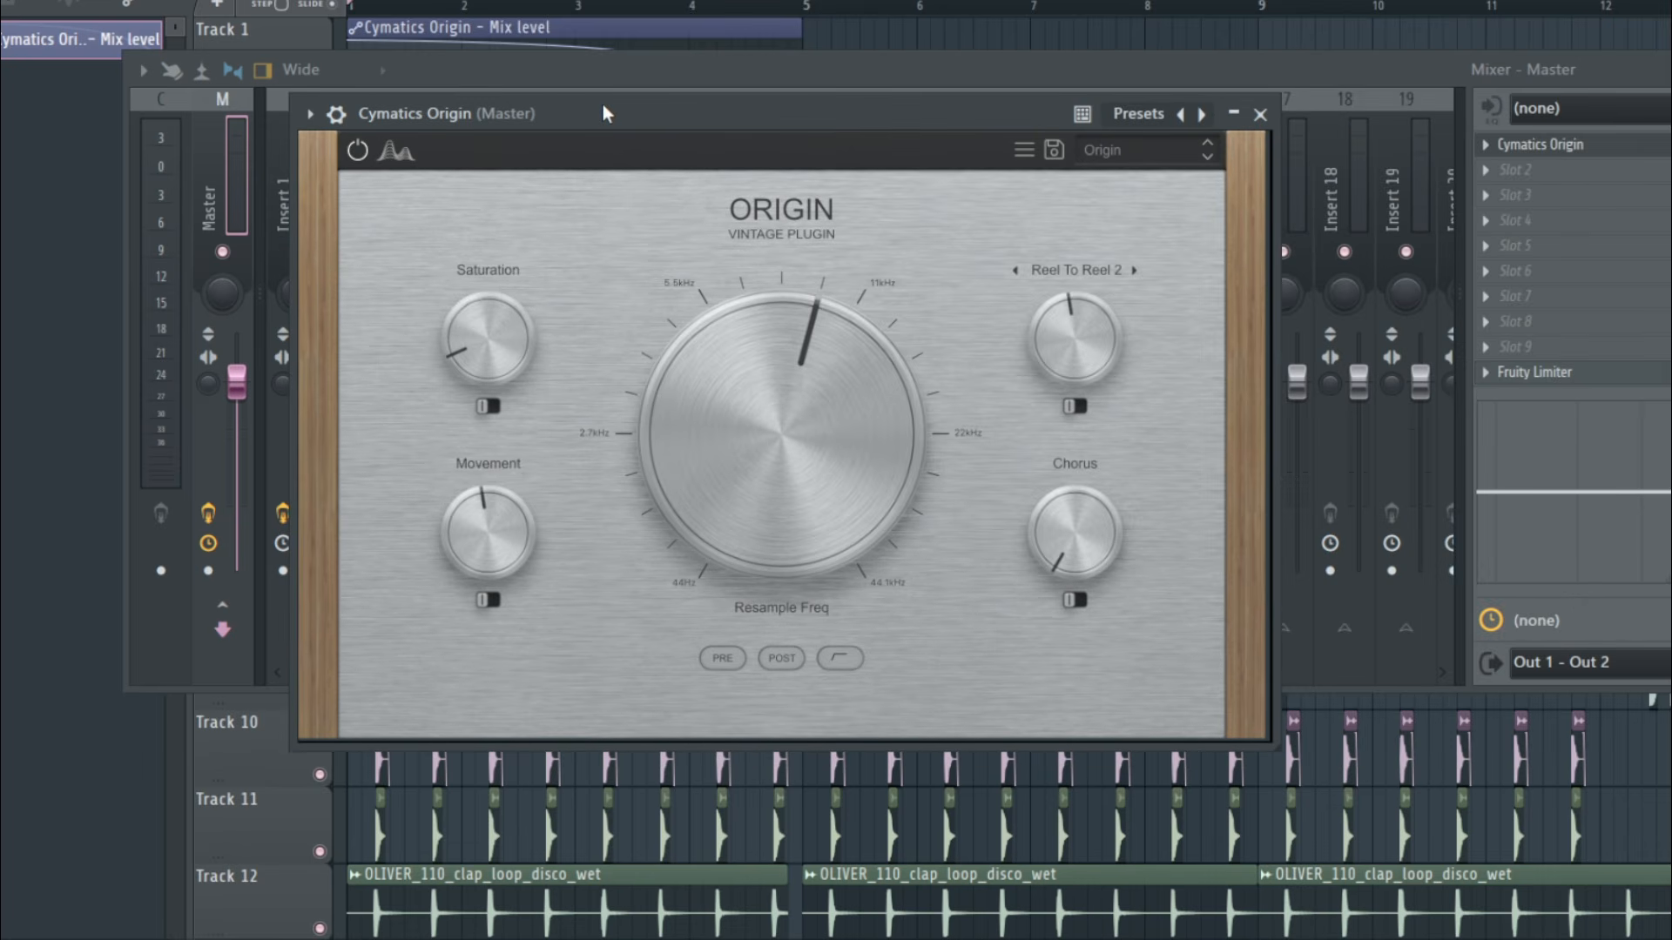